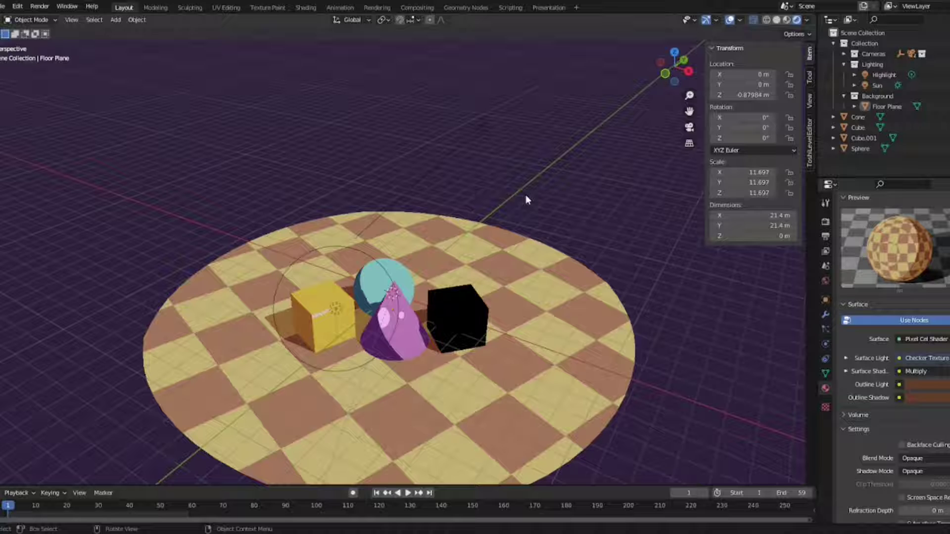
# Orbit around the demo shapes and select the sphere.
pyautogui.moveTo(491, 203); pyautogui.dragTo(587, 213, button='middle')
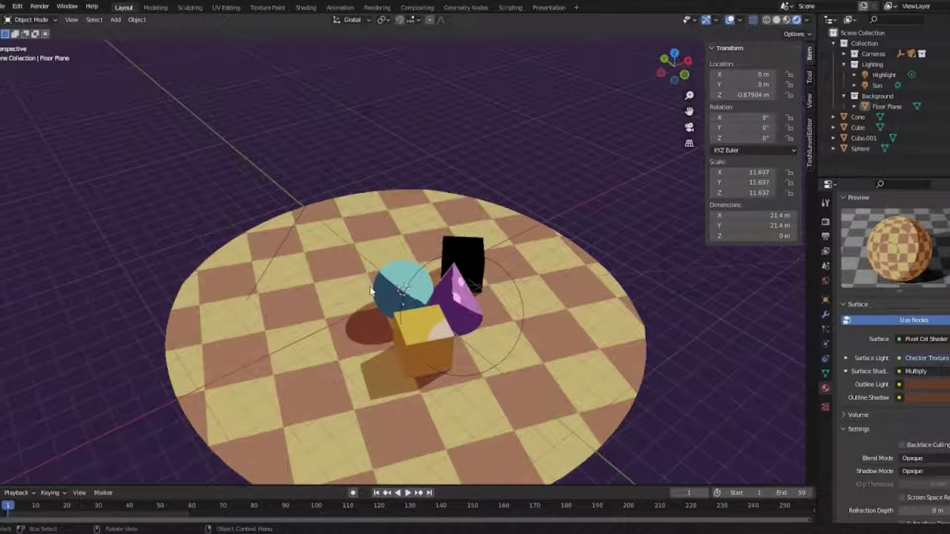
pyautogui.click(403, 287)
pyautogui.moveTo(456, 251); pyautogui.dragTo(424, 172, button='middle')
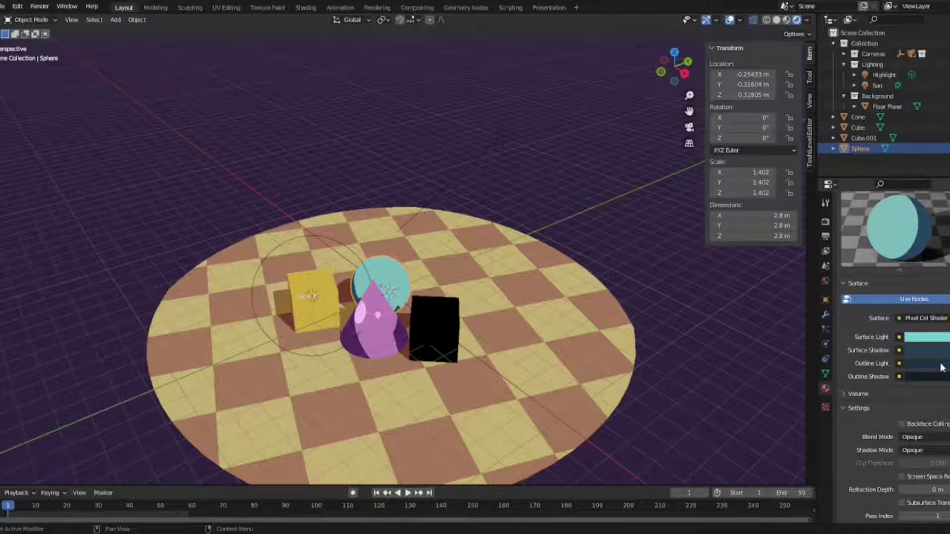
# Switch to the scene camera view, then zoom in and recentre the shapes.
pyautogui.click(558, 170)
pyautogui.press('KP_0')
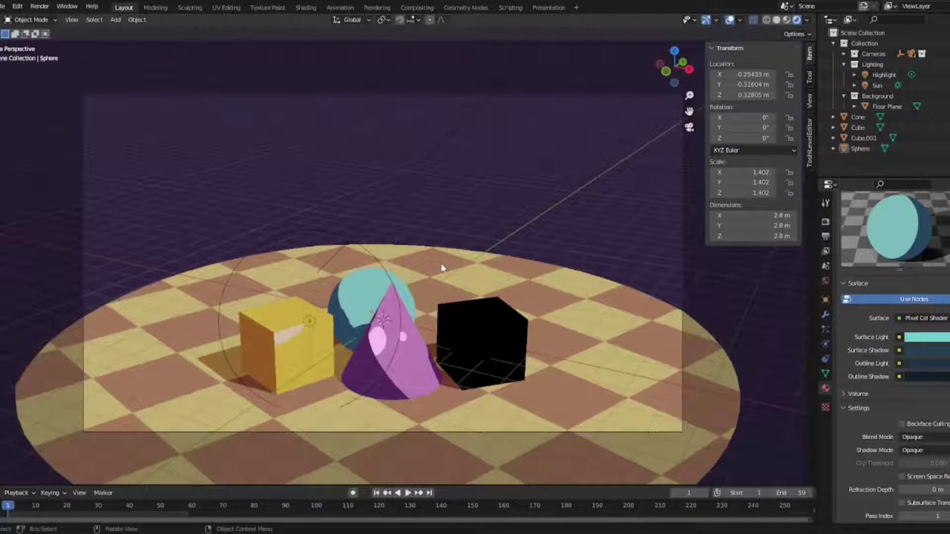
pyautogui.scroll(2, 415, 247)
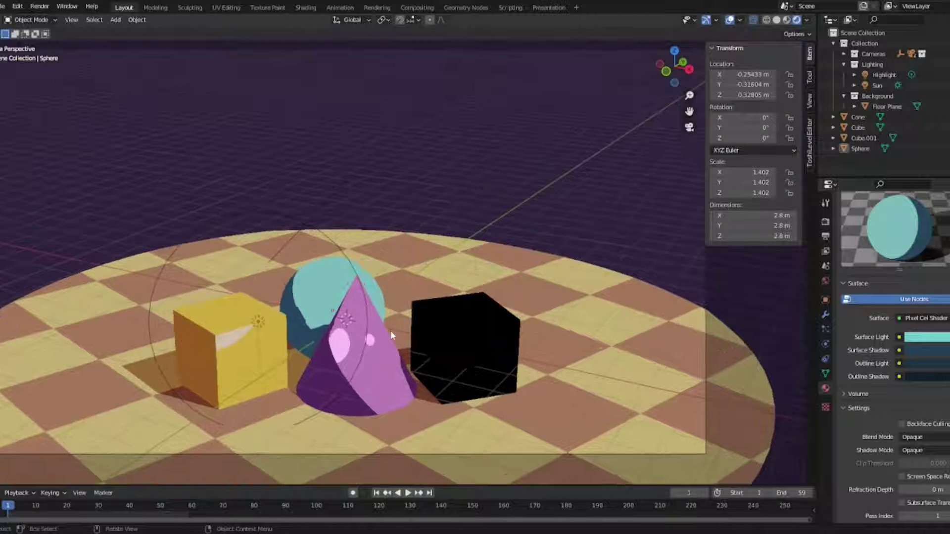
pyautogui.keyDown('shift'); pyautogui.moveTo(390, 330); pyautogui.dragTo(411, 321, button='middle'); pyautogui.keyUp('shift')
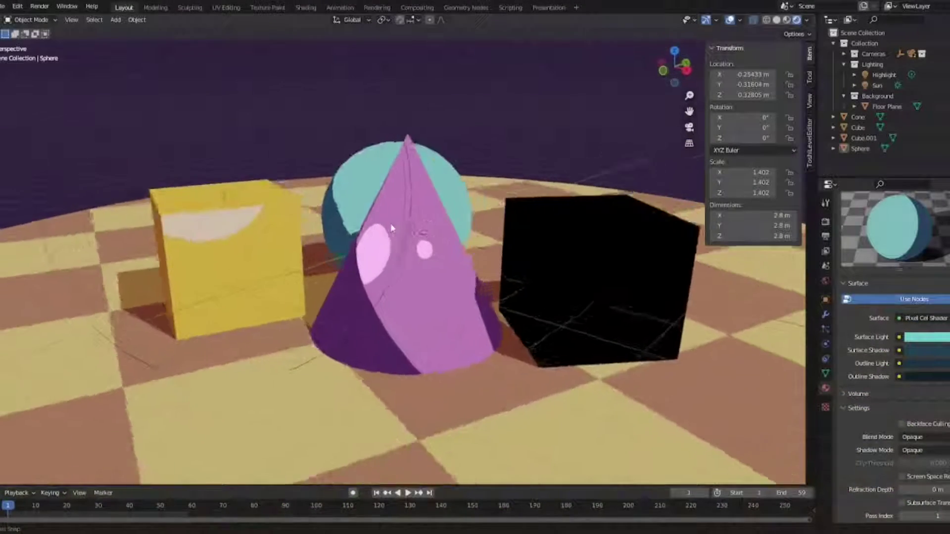
# Select the pink cone and orbit around it to inspect it.
pyautogui.moveTo(391, 228); pyautogui.dragTo(357, 232, button='middle')
pyautogui.click(358, 233)
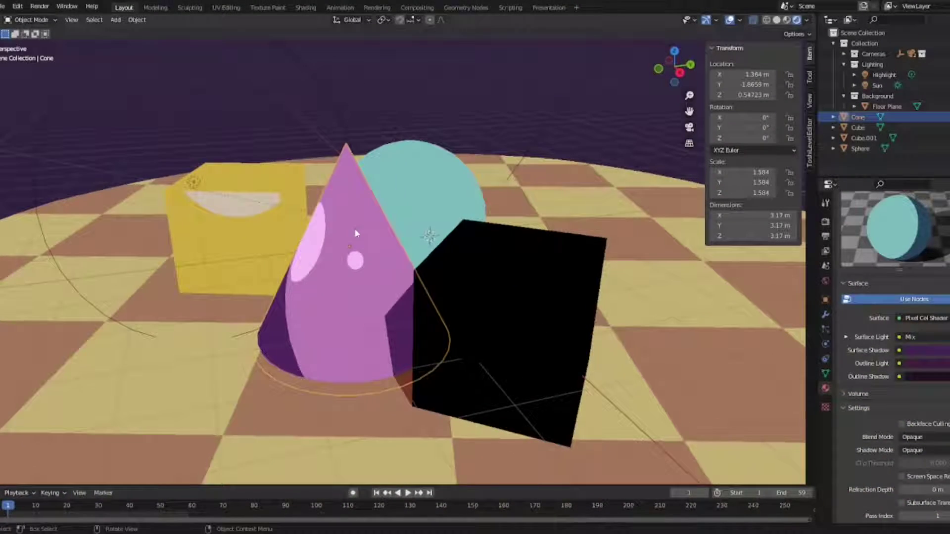
pyautogui.moveTo(436, 179); pyautogui.dragTo(495, 174, button='middle')
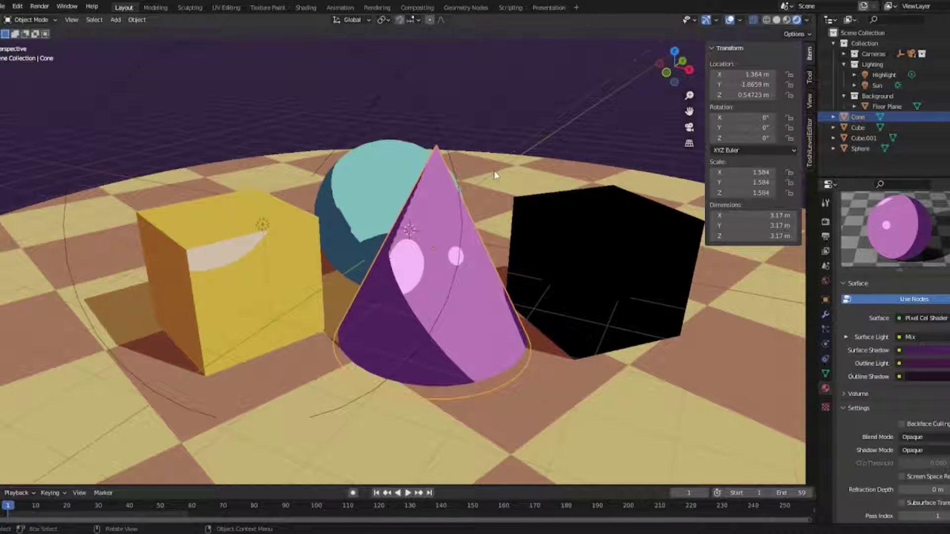
pyautogui.scroll(3, 892, 269)
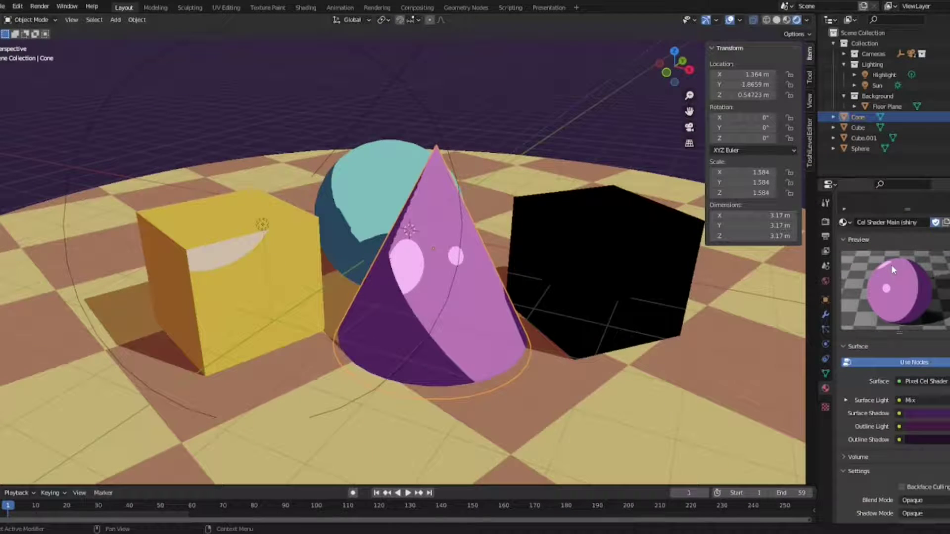
# Move the teal sphere beside the cone, then select the black cube.
pyautogui.click(373, 156)
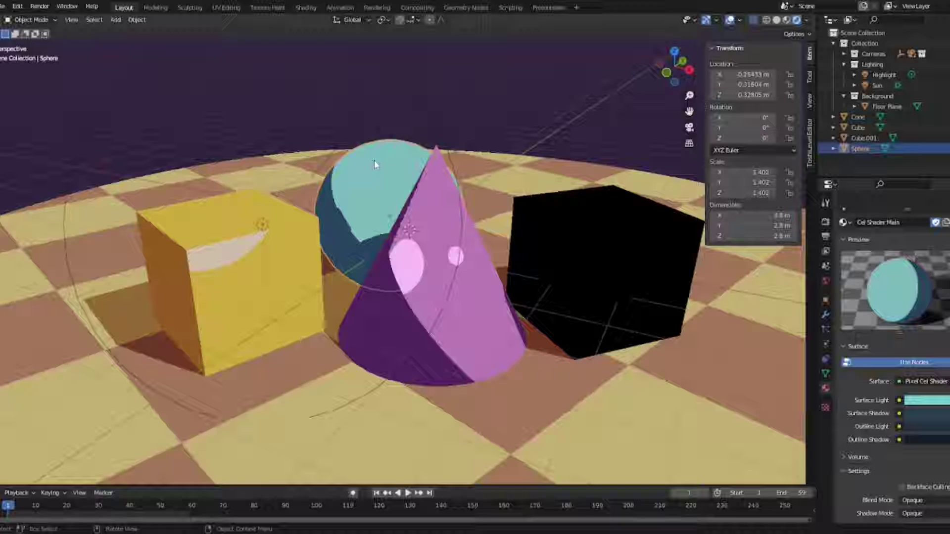
pyautogui.moveTo(374, 158); pyautogui.dragTo(418, 155, button='middle')
pyautogui.press('g')
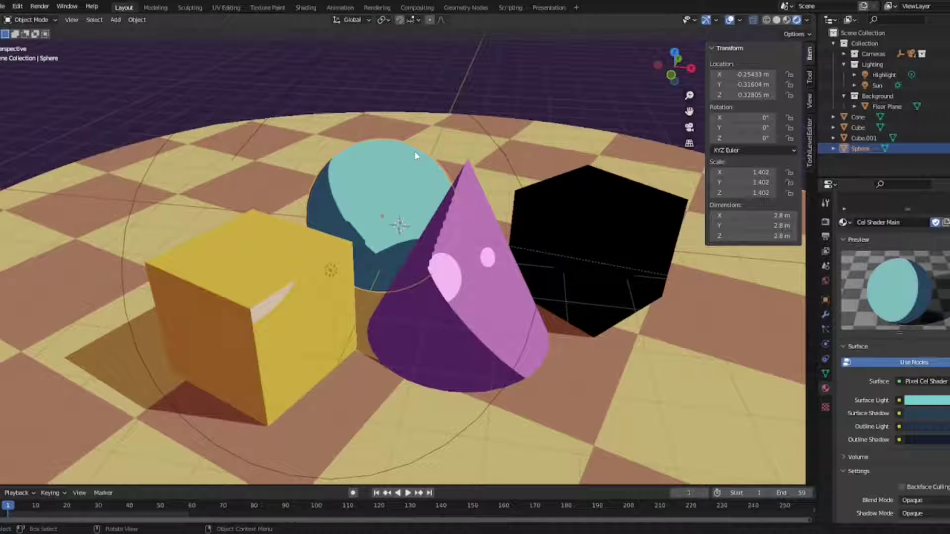
pyautogui.click(417, 165)
pyautogui.moveTo(611, 318); pyautogui.dragTo(524, 313, button='middle')
pyautogui.click(603, 306)
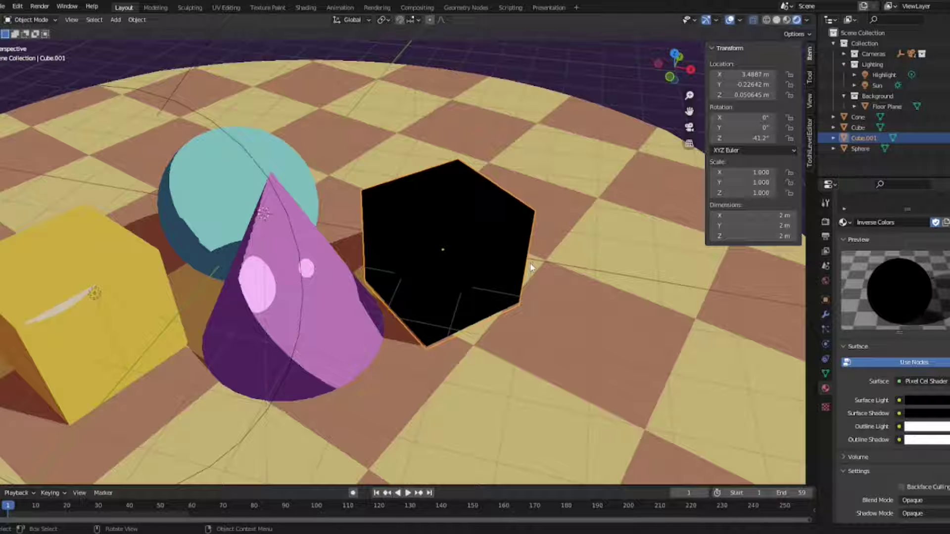
# Select the floor plane and save the file as Cel Shader Pixel Demo.blend.
pyautogui.moveTo(531, 267); pyautogui.dragTo(572, 207, button='middle')
pyautogui.click(569, 142)
pyautogui.scroll(-5, 583, 170)
pyautogui.click(509, 201)
pyautogui.moveTo(421, 219); pyautogui.dragTo(495, 221, button='middle')
pyautogui.hotkey('ctrl', 's')
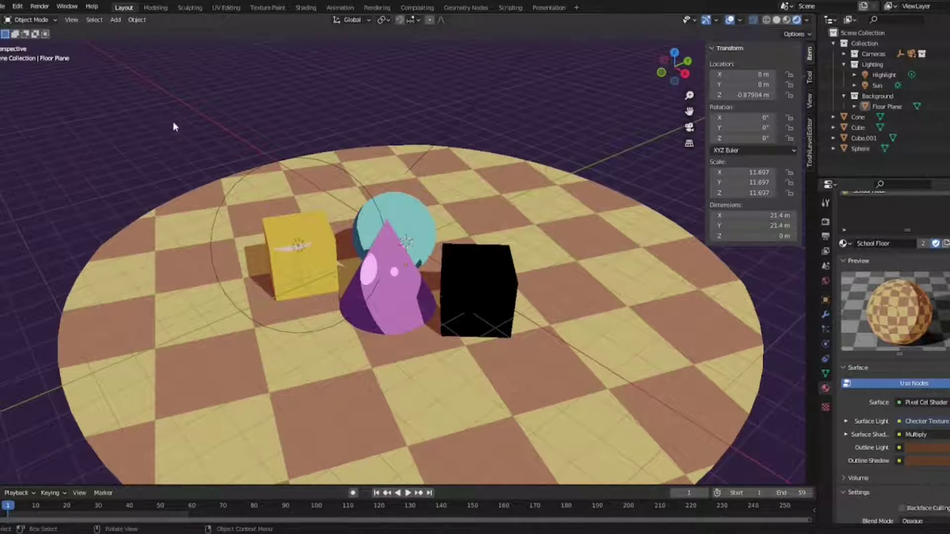
pyautogui.moveTo(229, 132); pyautogui.dragTo(249, 135, button='middle')
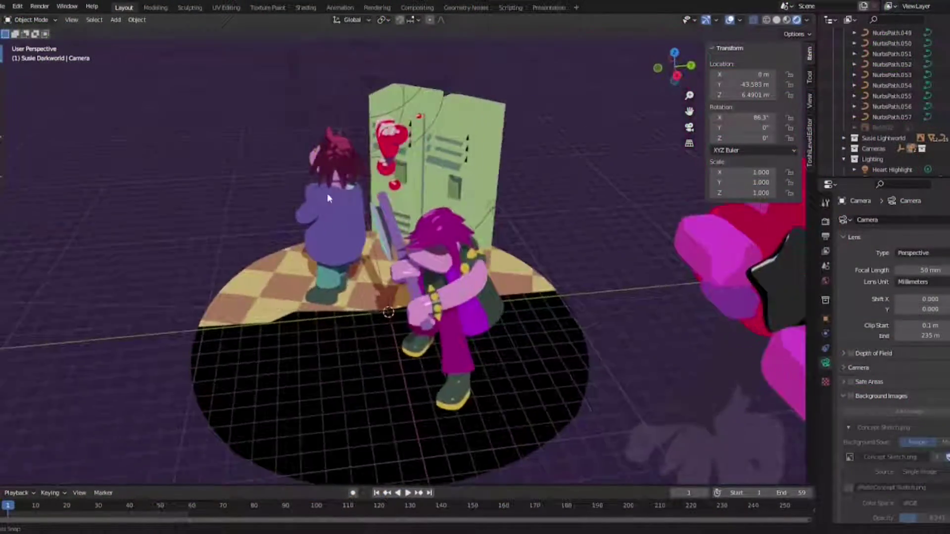
# Orbit the viewport around the lockers and two characters of the fan-art scene.
pyautogui.moveTo(328, 193); pyautogui.dragTo(393, 172, button='middle')
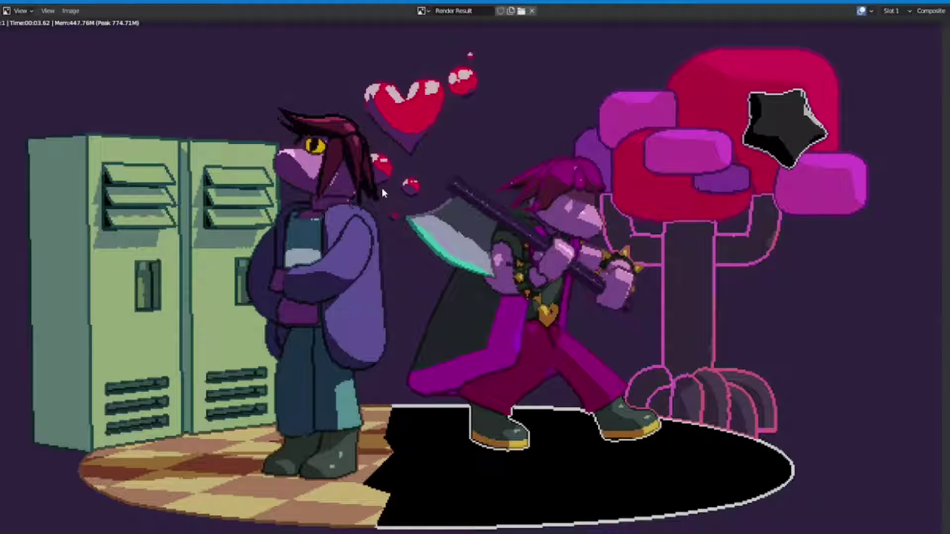
# Zoom and pan across the render, fit it with Home, sample the red heart's colour, then close it.
pyautogui.scroll(3, 275, 243)
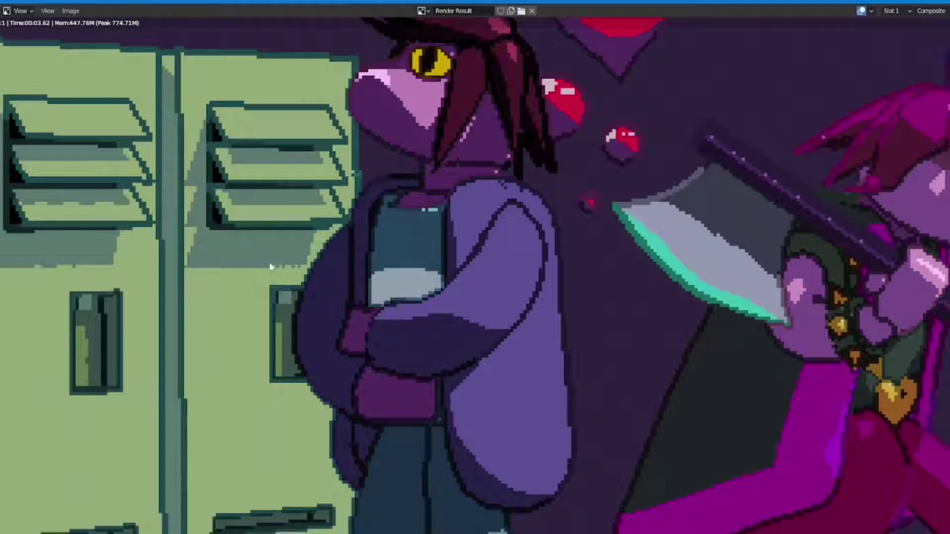
pyautogui.moveTo(293, 239); pyautogui.dragTo(415, 240, button='middle')
pyautogui.moveTo(588, 233); pyautogui.dragTo(369, 270, button='middle')
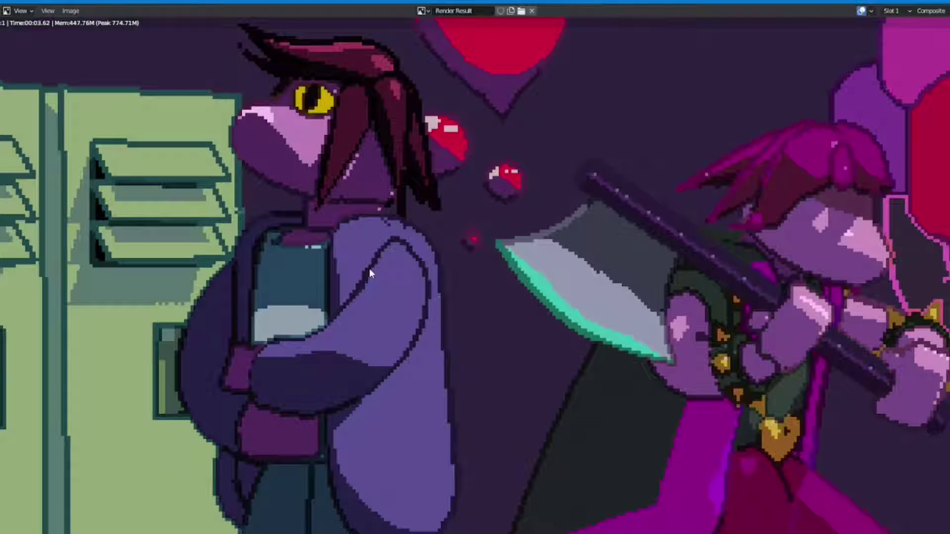
pyautogui.press('Home')
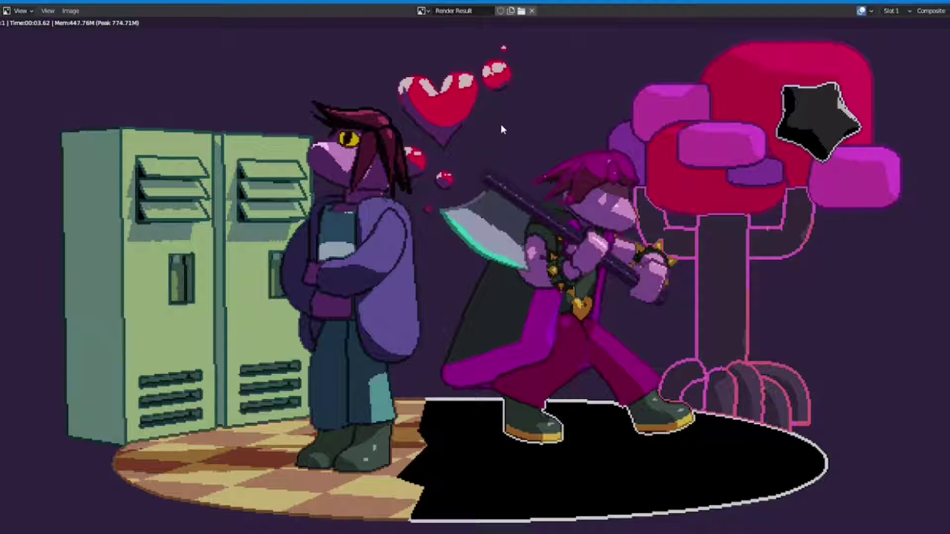
pyautogui.click(465, 97)
pyautogui.press('Escape')
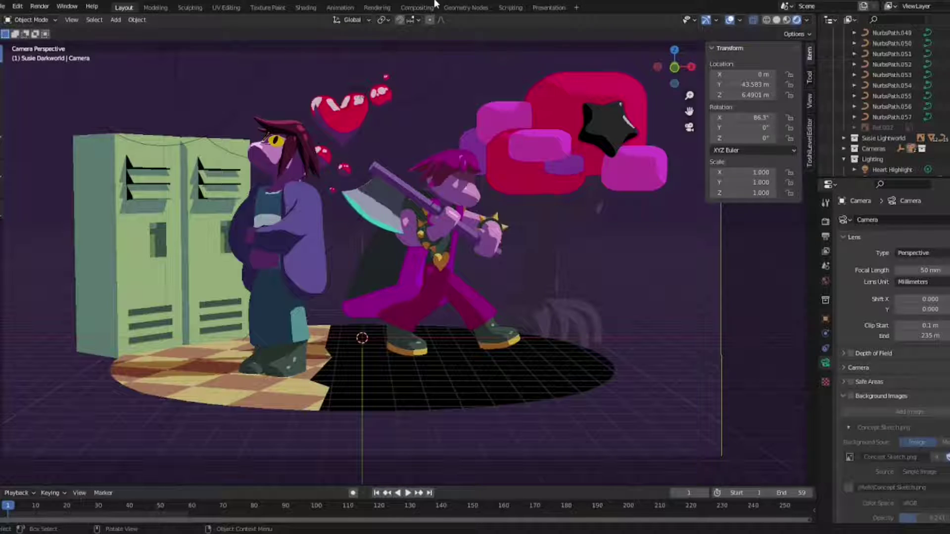
# In the Compositing workspace, toggle off the pixelation and outline mask switches.
pyautogui.click(417, 8)
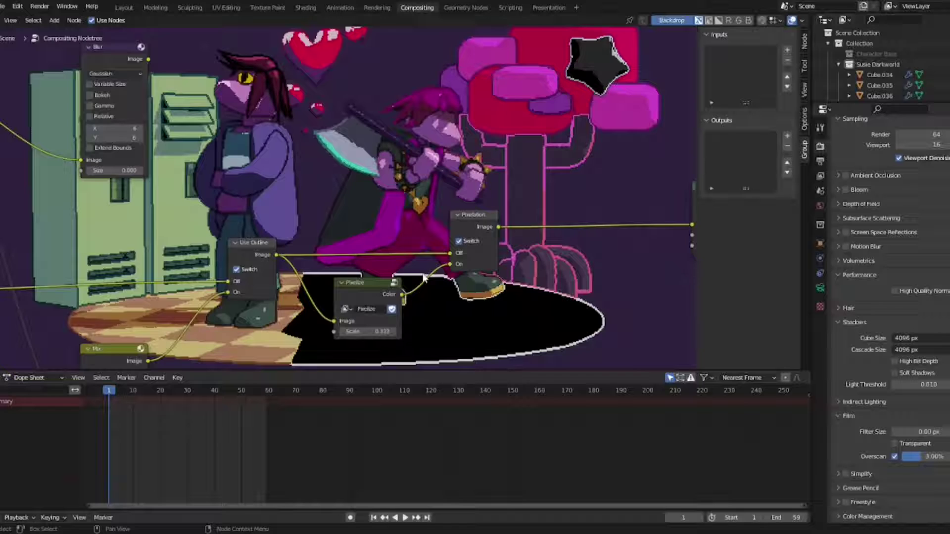
pyautogui.moveTo(464, 242); pyautogui.dragTo(354, 209, button='middle')
pyautogui.click(354, 209)
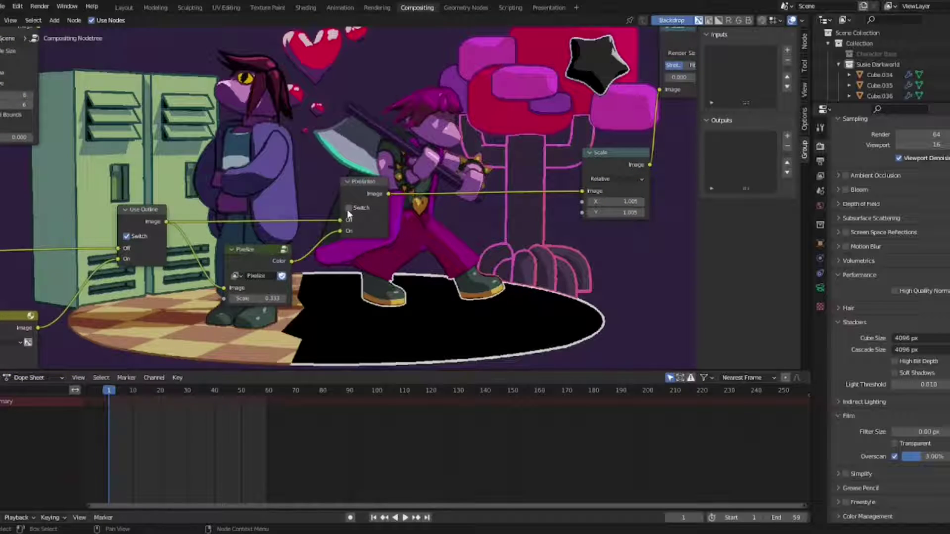
pyautogui.moveTo(137, 243); pyautogui.dragTo(219, 208, button='middle')
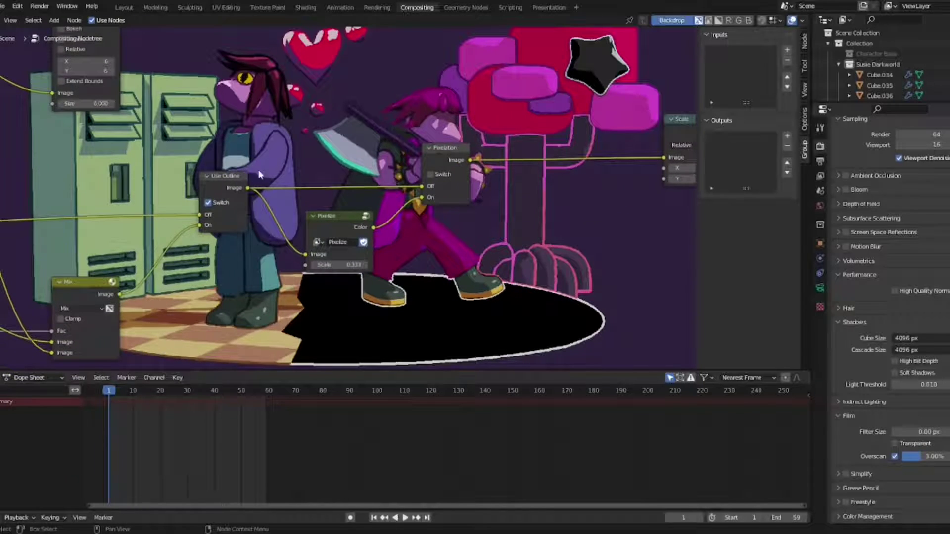
pyautogui.click(208, 203)
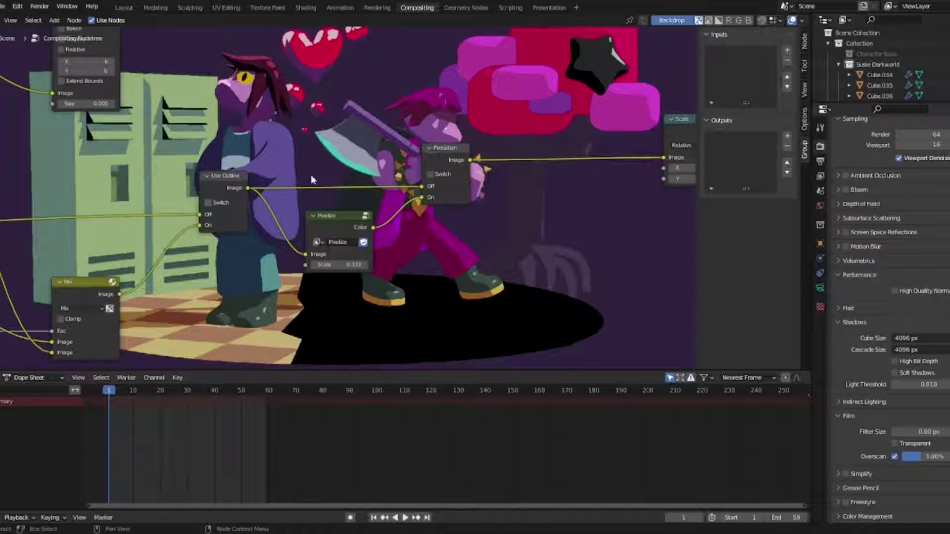
# Turn the Pixelation switch on so the backdrop appears as chunky pixels.
pyautogui.moveTo(323, 175); pyautogui.dragTo(349, 220, button='middle')
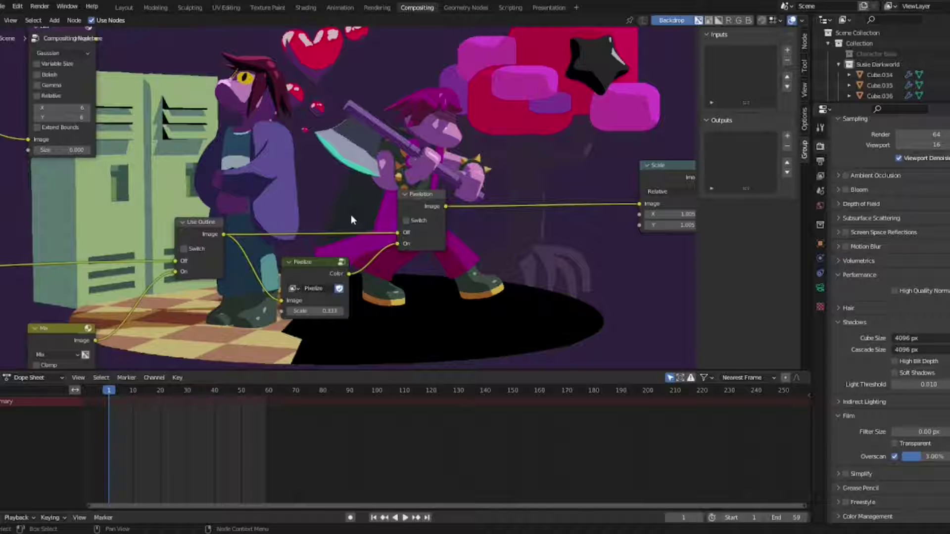
pyautogui.moveTo(319, 166); pyautogui.dragTo(272, 184, button='middle')
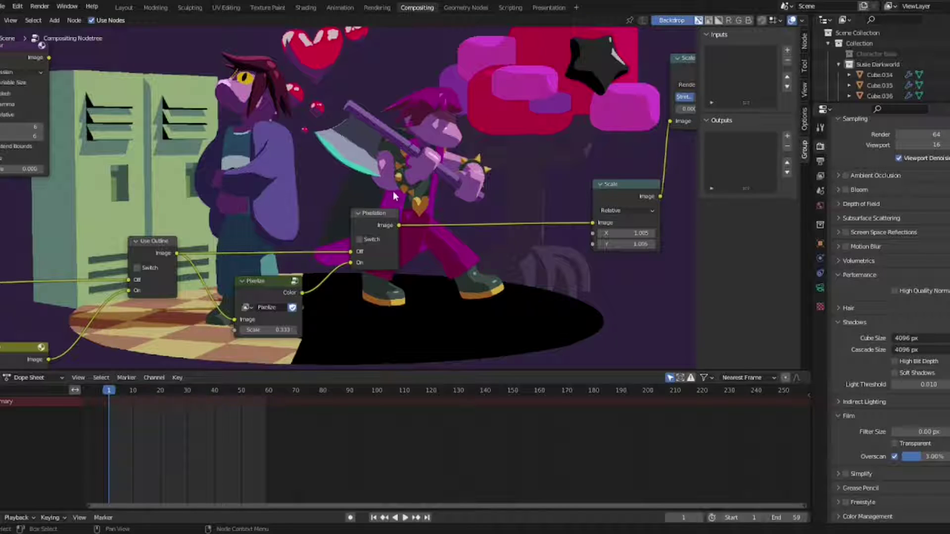
pyautogui.moveTo(381, 198); pyautogui.dragTo(408, 191, button='middle')
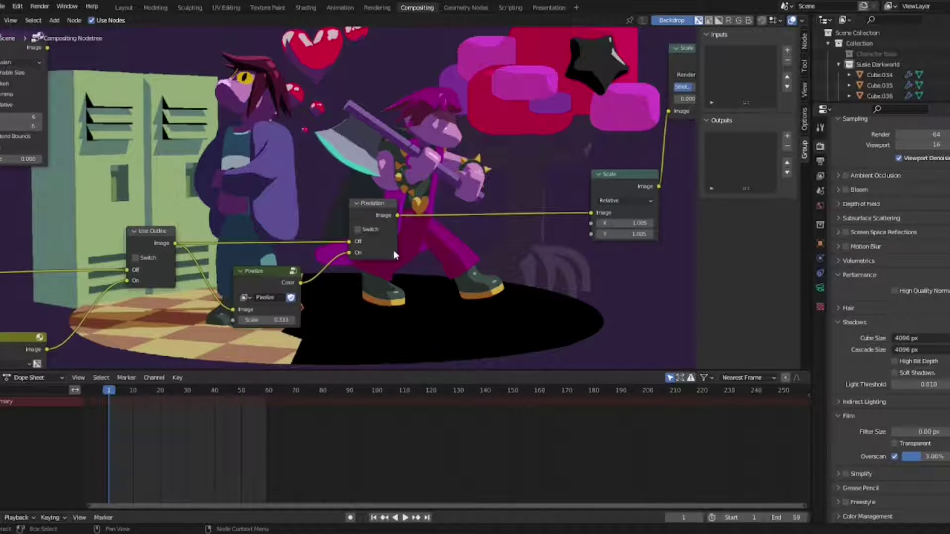
pyautogui.click(358, 230)
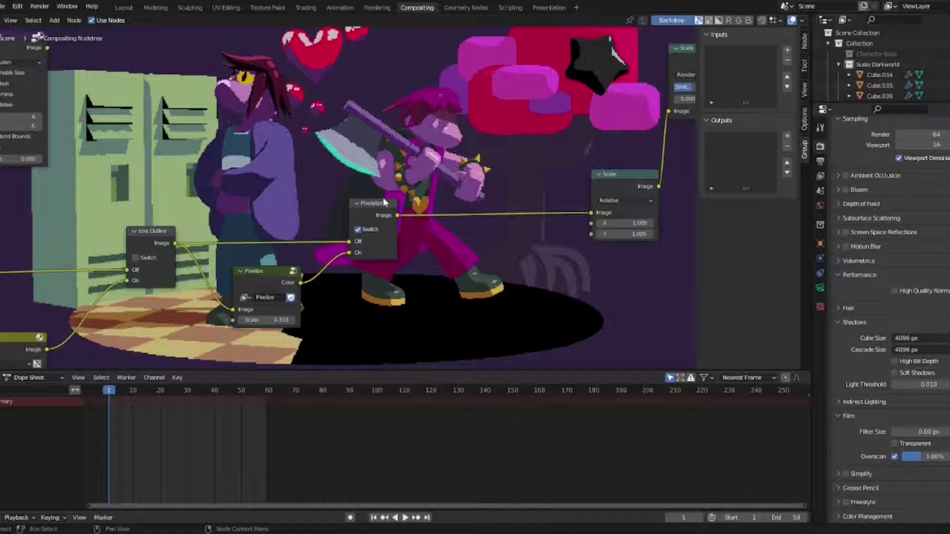
pyautogui.moveTo(418, 179); pyautogui.dragTo(400, 199, button='middle')
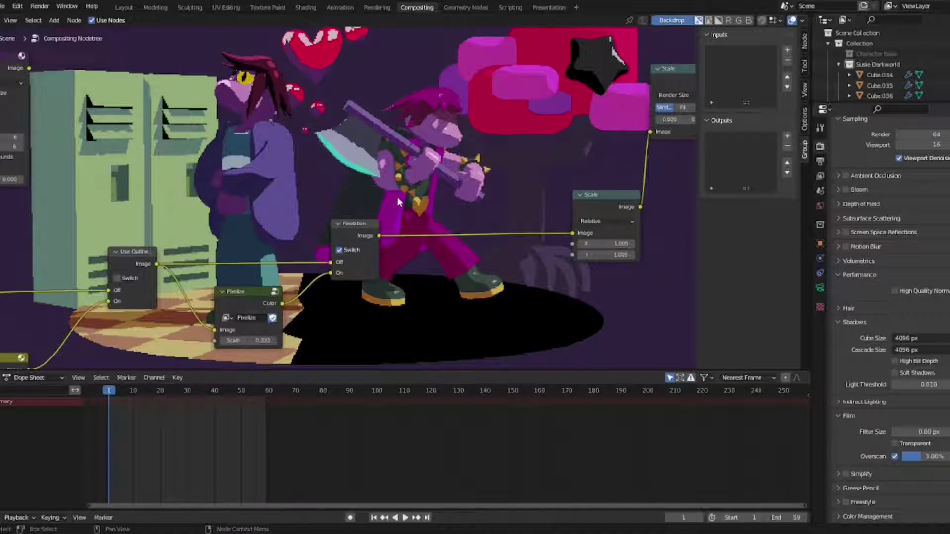
# Zoom out over the compositor tree, then enter the small Get Outline Mask group node.
pyautogui.scroll(-5, 365, 176)
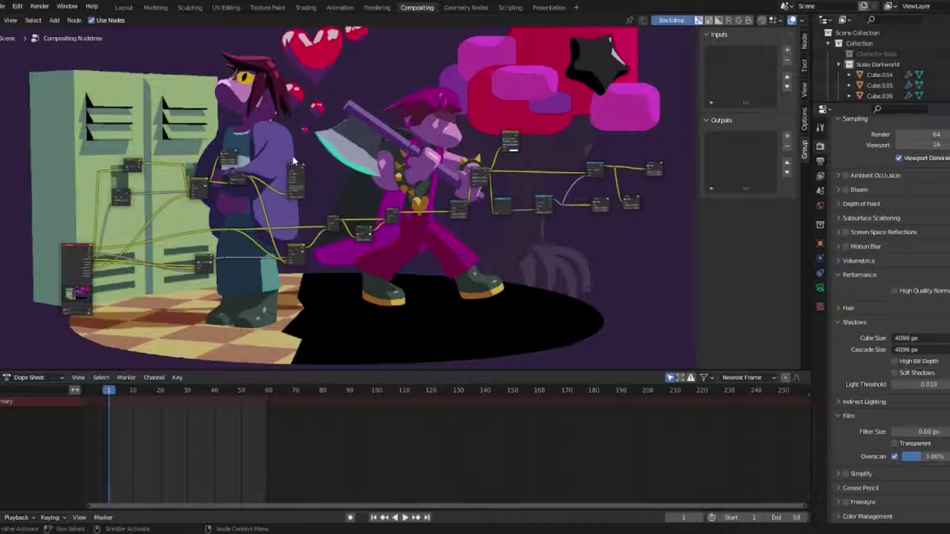
pyautogui.scroll(5, 298, 162)
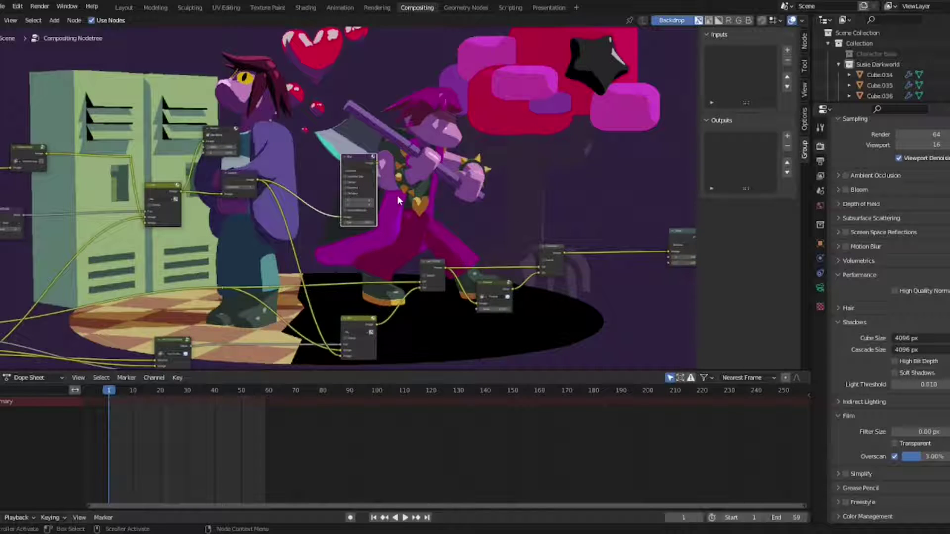
pyautogui.scroll(-3, 396, 196)
pyautogui.moveTo(436, 203); pyautogui.dragTo(178, 161, button='middle')
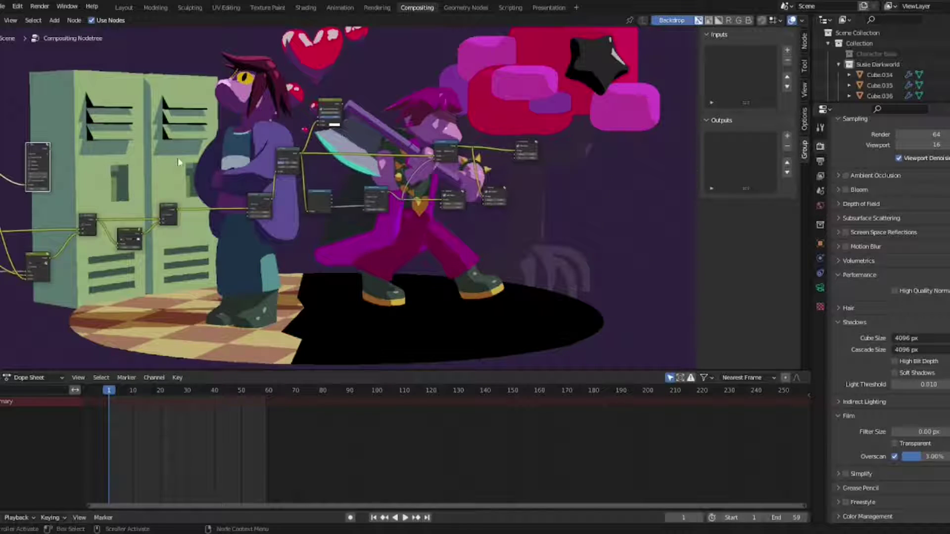
pyautogui.scroll(1, 500, 114)
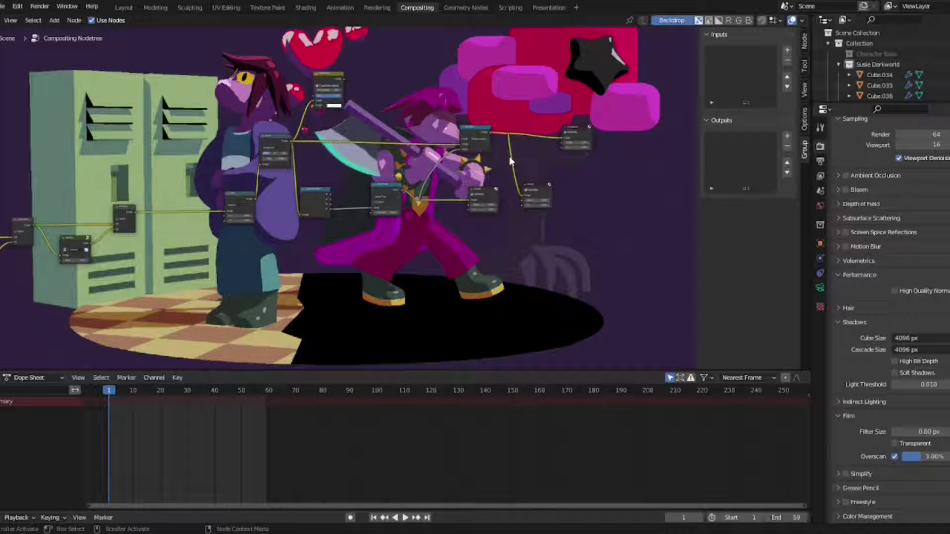
pyautogui.scroll(2, 203, 193)
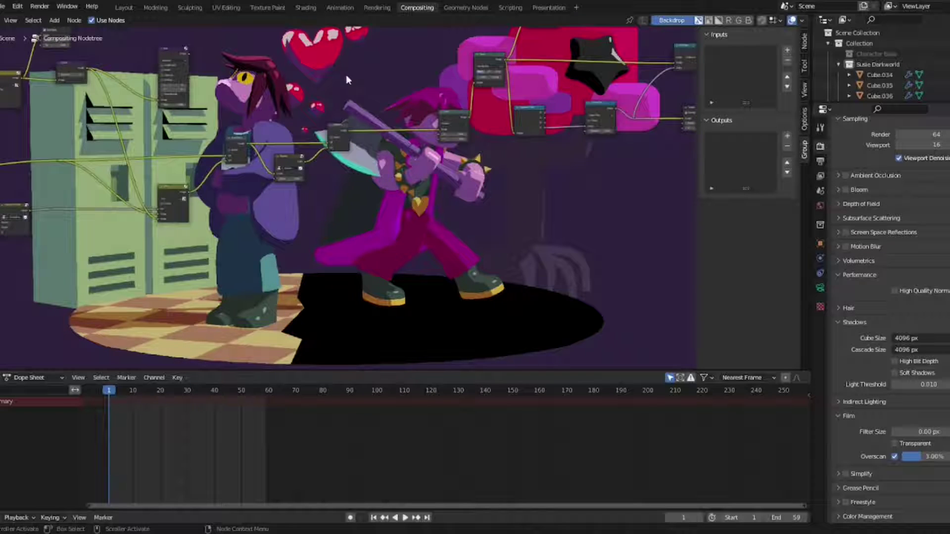
pyautogui.scroll(3, 203, 192)
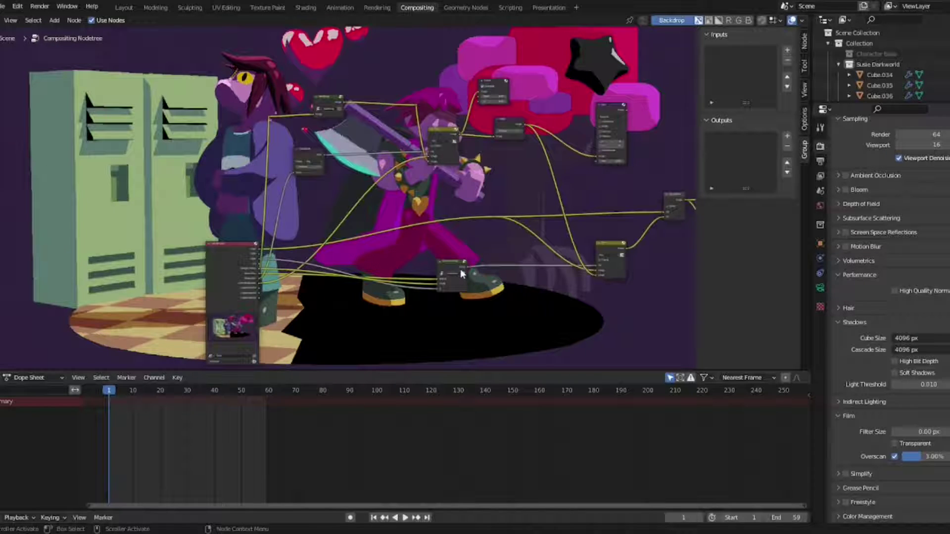
pyautogui.scroll(2, 458, 268)
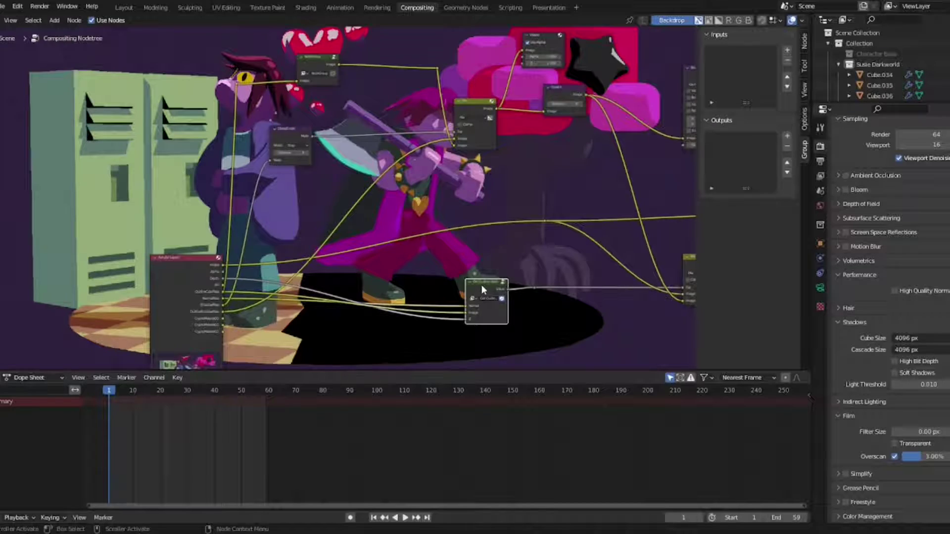
pyautogui.press('Tab')
# Deselect nodes and look over the Get Outline Mask group's nodes.
pyautogui.click(391, 103)
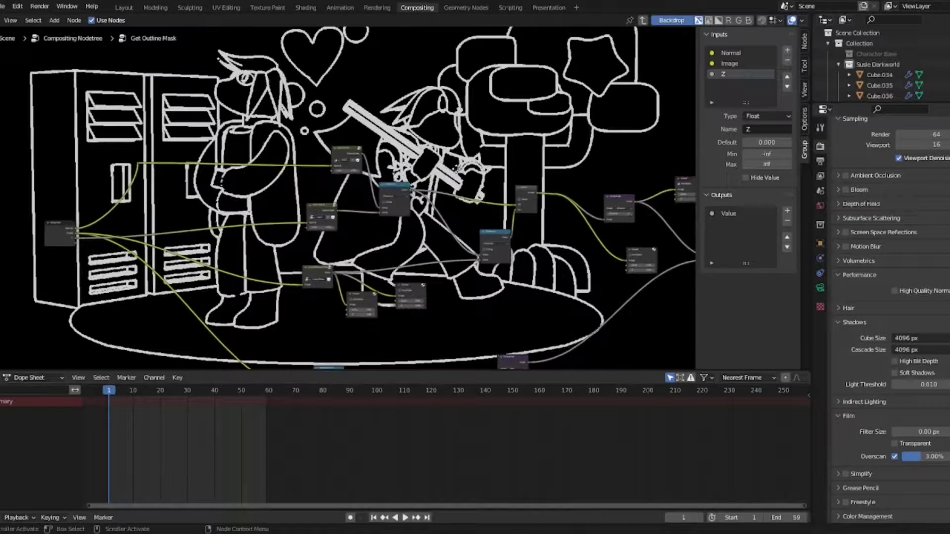
pyautogui.scroll(2, 446, 184)
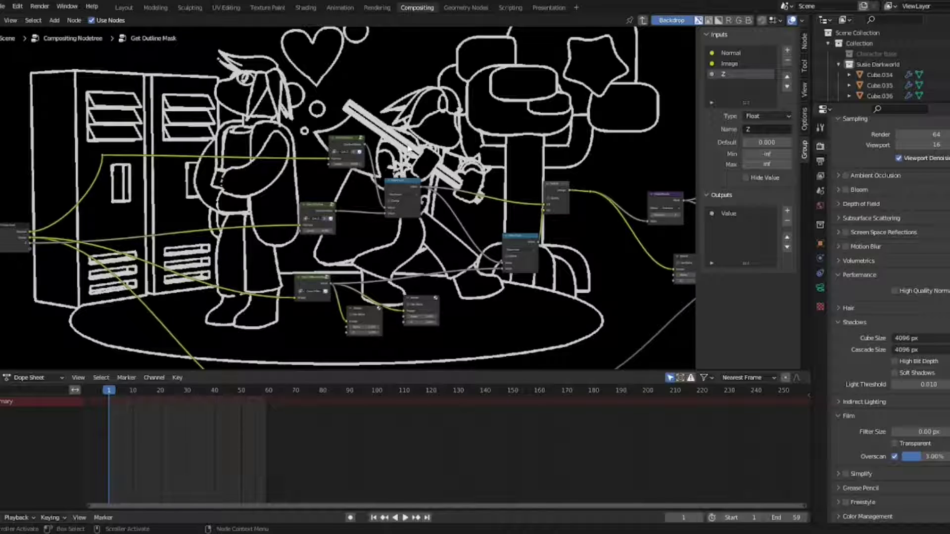
pyautogui.scroll(3, 317, 181)
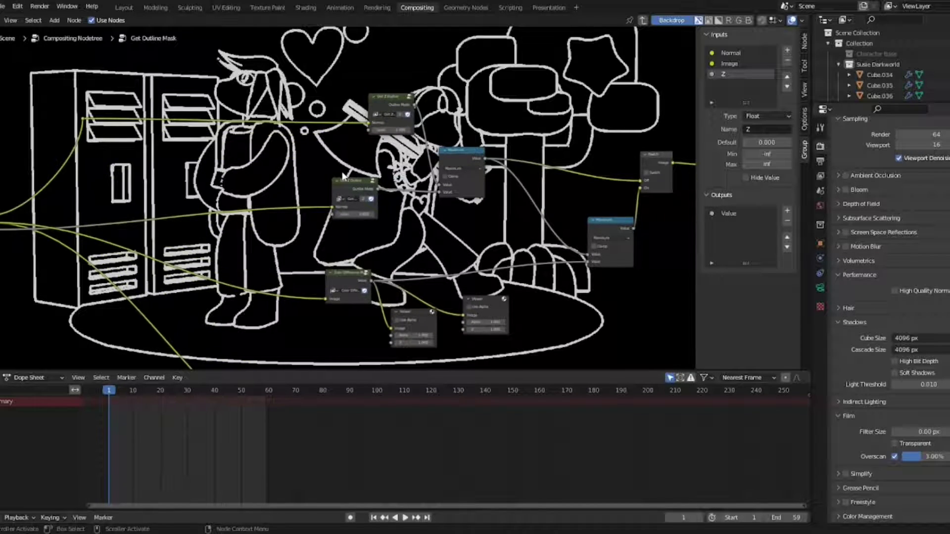
pyautogui.moveTo(342, 176); pyautogui.dragTo(416, 196, button='middle')
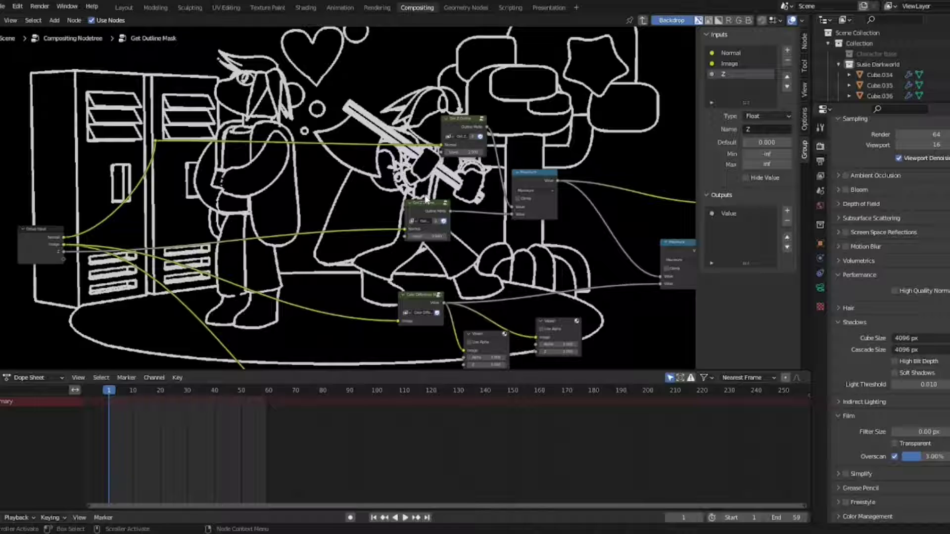
pyautogui.moveTo(416, 196); pyautogui.dragTo(391, 176, button='middle')
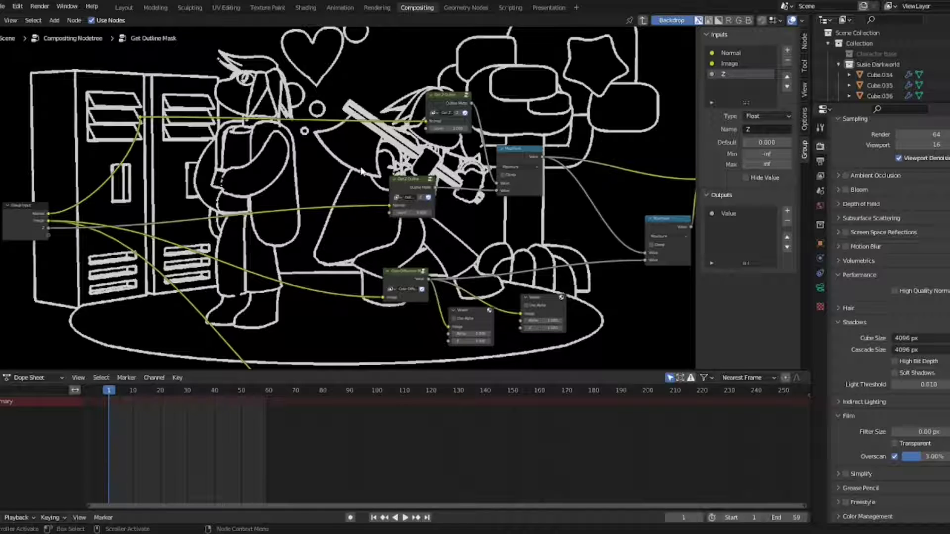
# Select the upper Get Z Outline group node and enter it.
pyautogui.click(411, 181)
pyautogui.scroll(1, 411, 182)
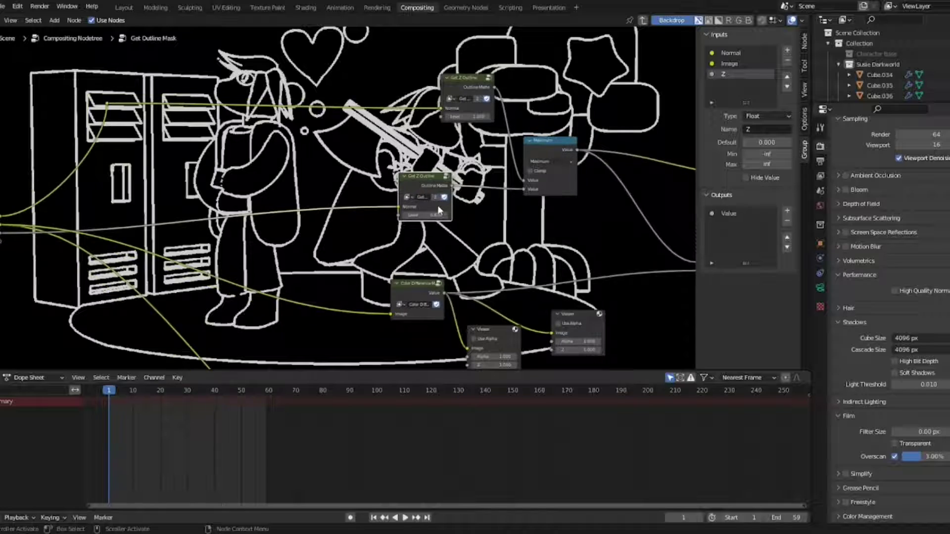
pyautogui.moveTo(437, 206); pyautogui.dragTo(564, 216, button='middle')
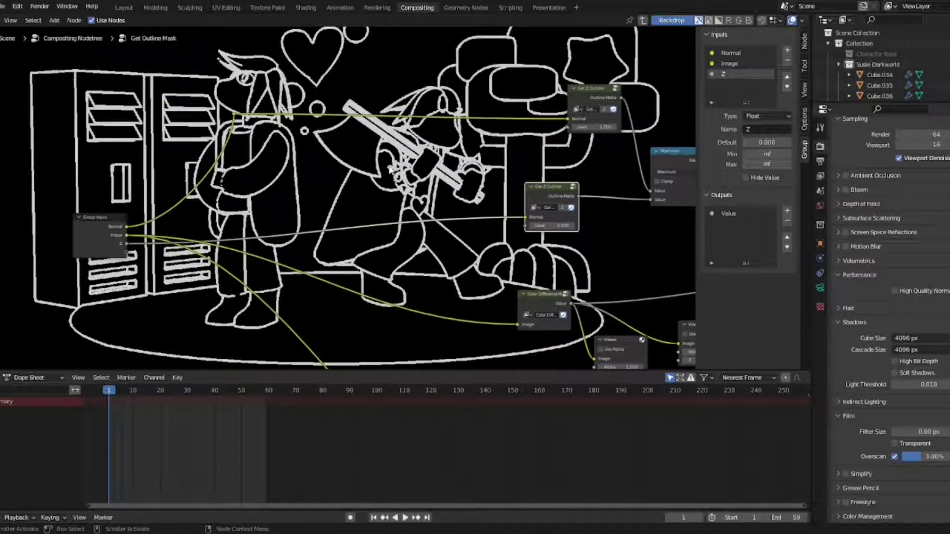
pyautogui.click(599, 94)
pyautogui.press('Tab')
pyautogui.moveTo(465, 146); pyautogui.dragTo(537, 245, button='middle')
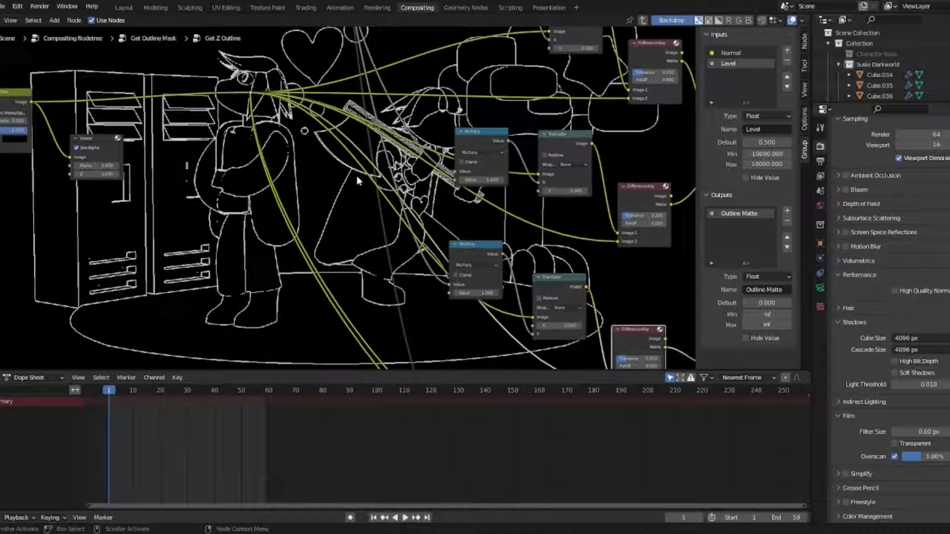
# Review the Alpha Over, Viewer, Maximum and Group Output nodes, then exit to Get Outline Mask.
pyautogui.moveTo(384, 173)
pyautogui.mouseDown(button='middle')
pyautogui.moveTo(334, 169)
pyautogui.moveTo(380, 182)
pyautogui.moveTo(368, 247)
pyautogui.mouseUp(button='middle')
pyautogui.moveTo(456, 111); pyautogui.dragTo(468, 165, button='middle')
pyautogui.scroll(2, 279, 134)
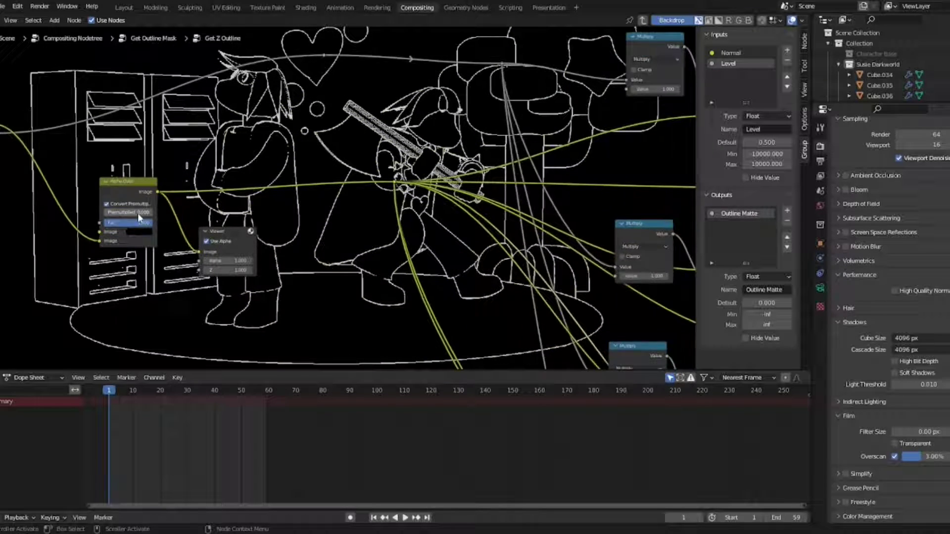
pyautogui.moveTo(138, 213); pyautogui.dragTo(358, 197, button='middle')
pyautogui.moveTo(436, 171); pyautogui.dragTo(490, 214, button='middle')
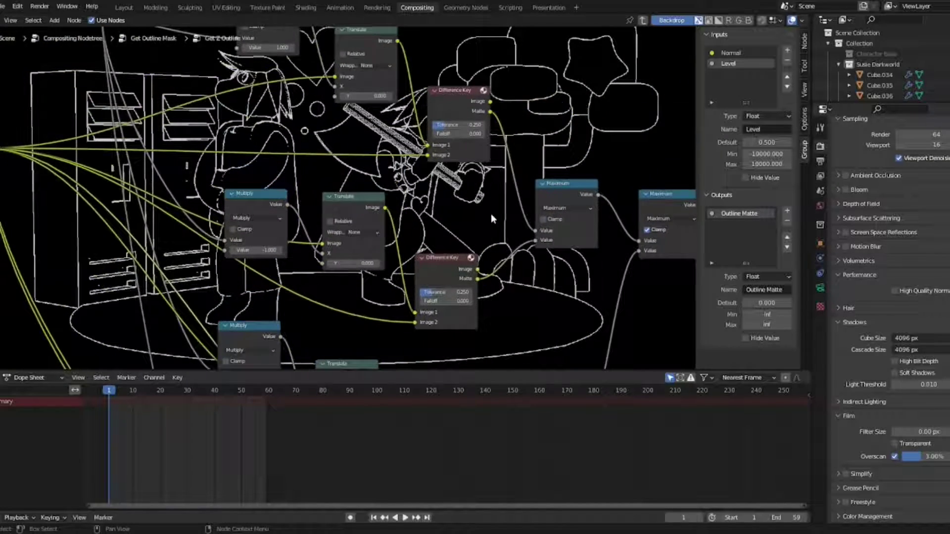
pyautogui.press('Tab')
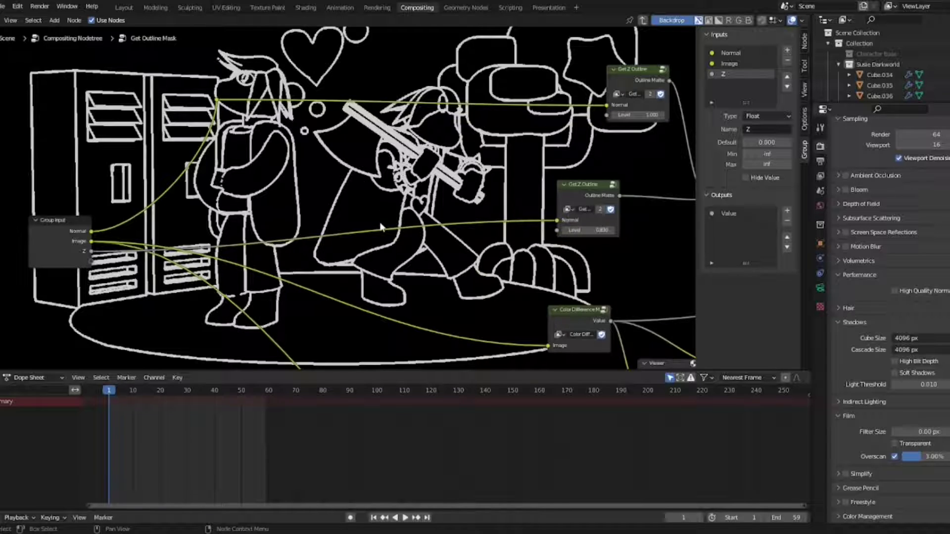
pyautogui.moveTo(380, 228); pyautogui.dragTo(406, 213, button='middle')
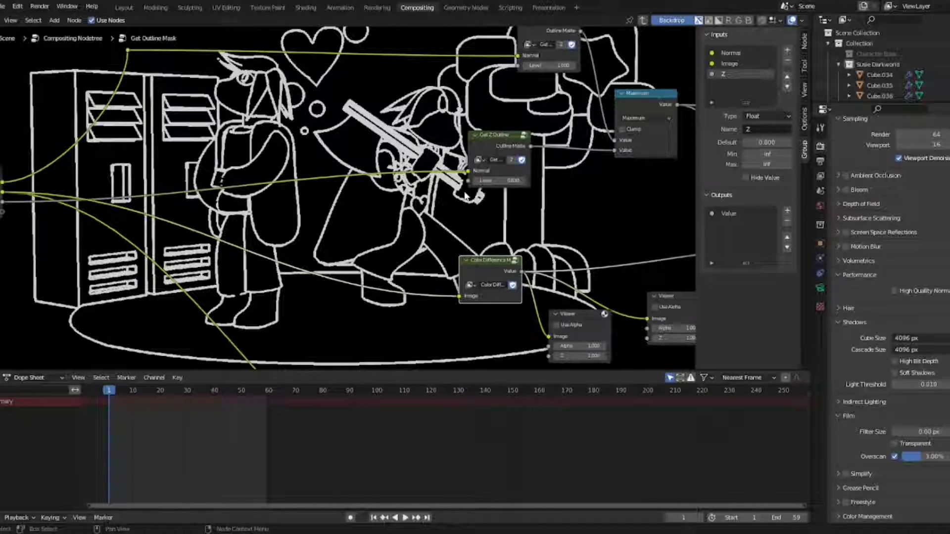
pyautogui.press('Tab')
pyautogui.press('Tab')
pyautogui.moveTo(565, 220); pyautogui.dragTo(546, 220, button='middle')
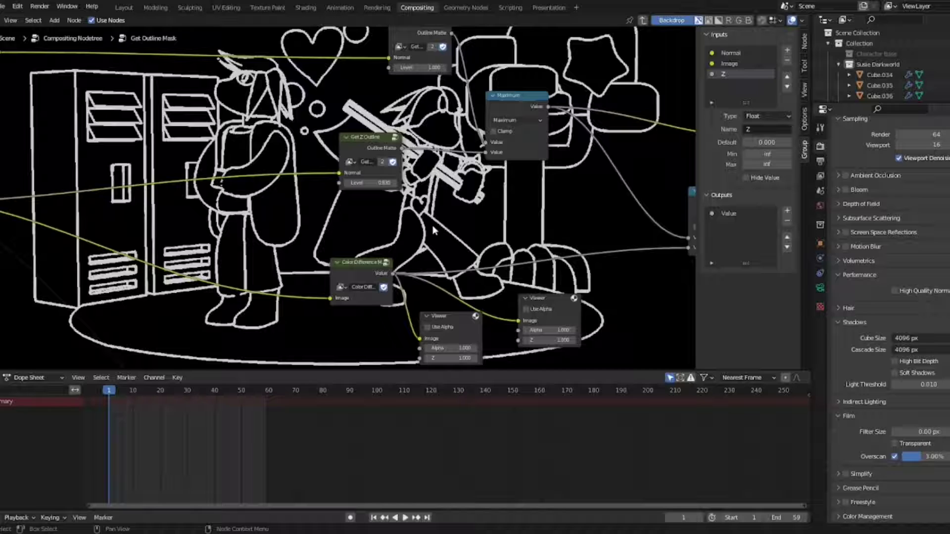
pyautogui.moveTo(393, 275); pyautogui.dragTo(337, 248)
pyautogui.moveTo(346, 205); pyautogui.dragTo(336, 236, button='middle')
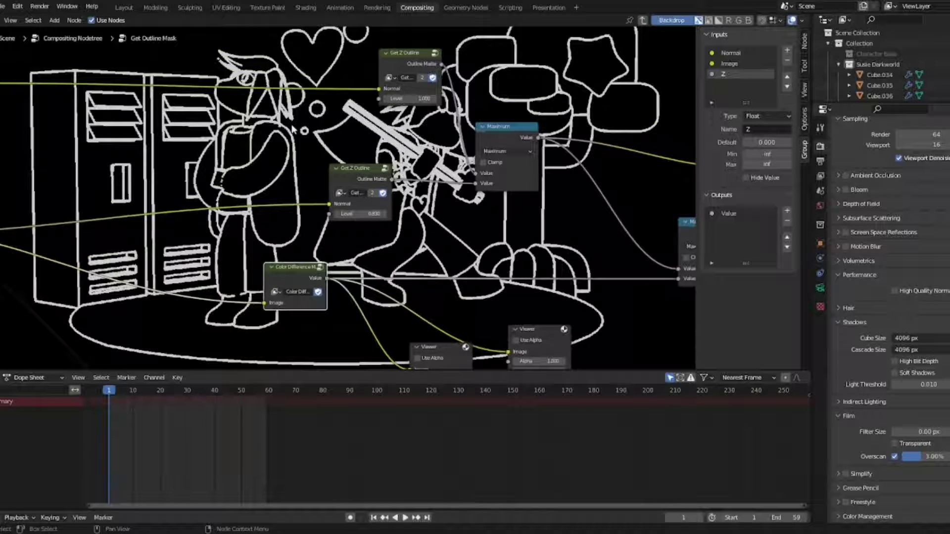
pyautogui.click(368, 166)
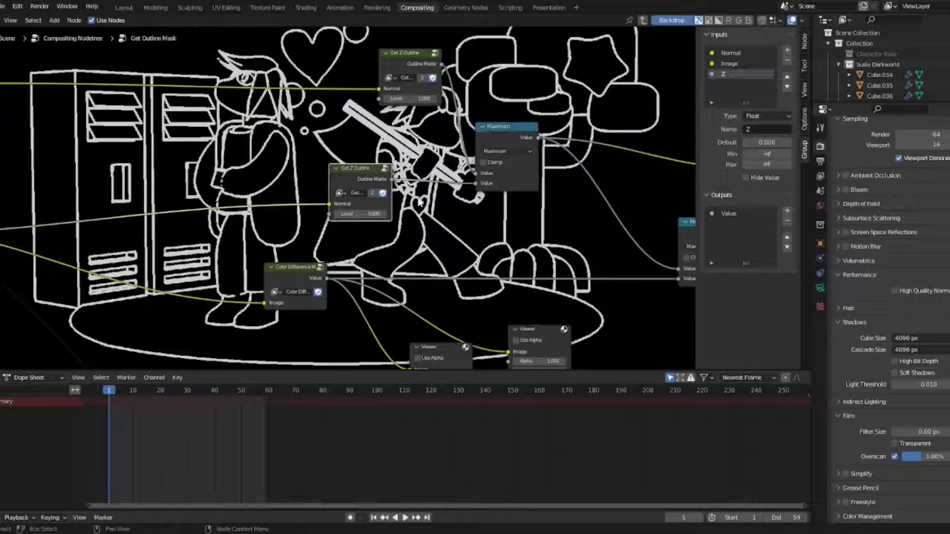
pyautogui.moveTo(379, 147); pyautogui.dragTo(417, 171, button='middle')
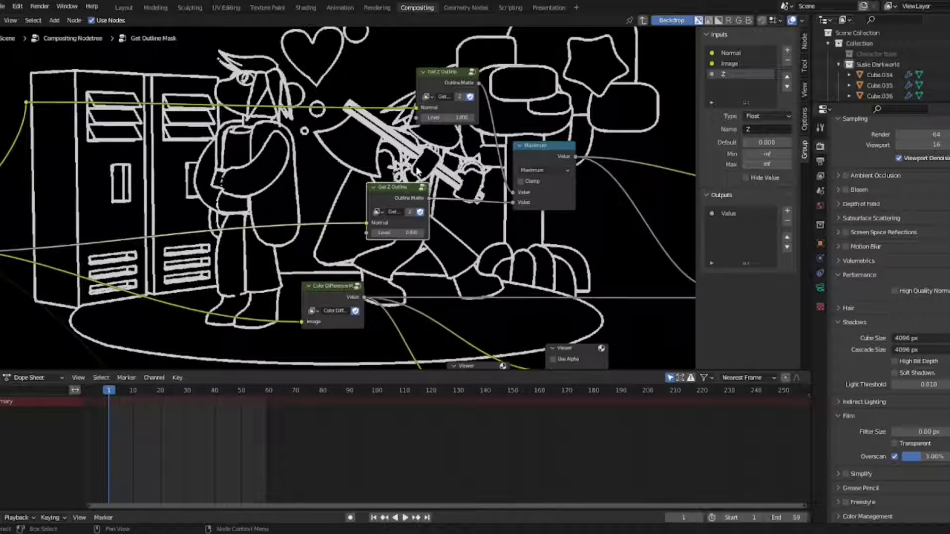
pyautogui.press('Tab')
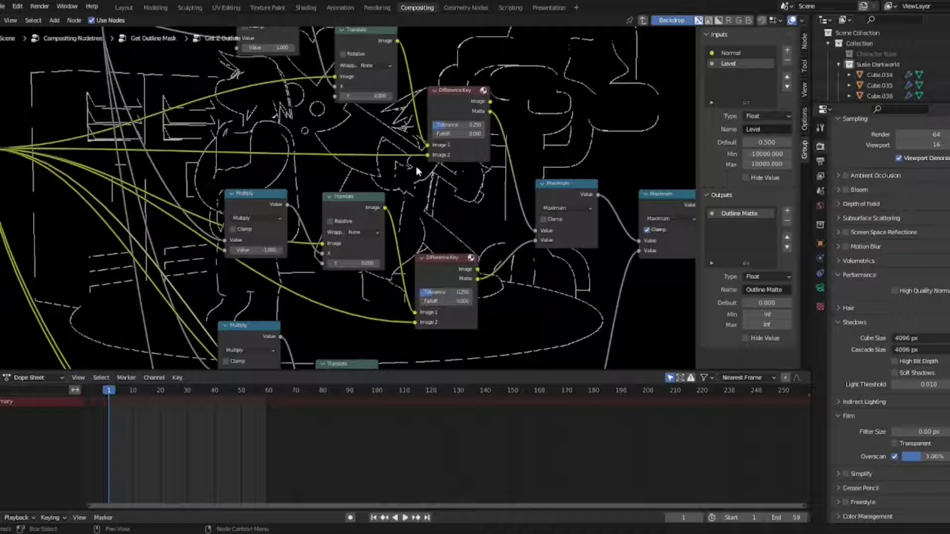
pyautogui.moveTo(417, 171); pyautogui.dragTo(268, 198, button='middle')
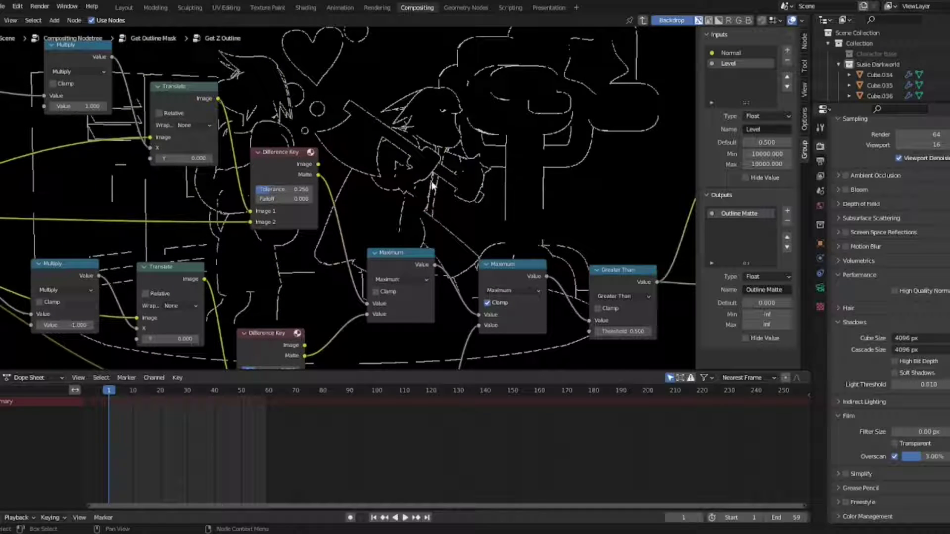
# Exit Get Z Outline, then Get Outline Mask, back to the top-level compositing tree.
pyautogui.press('Tab')
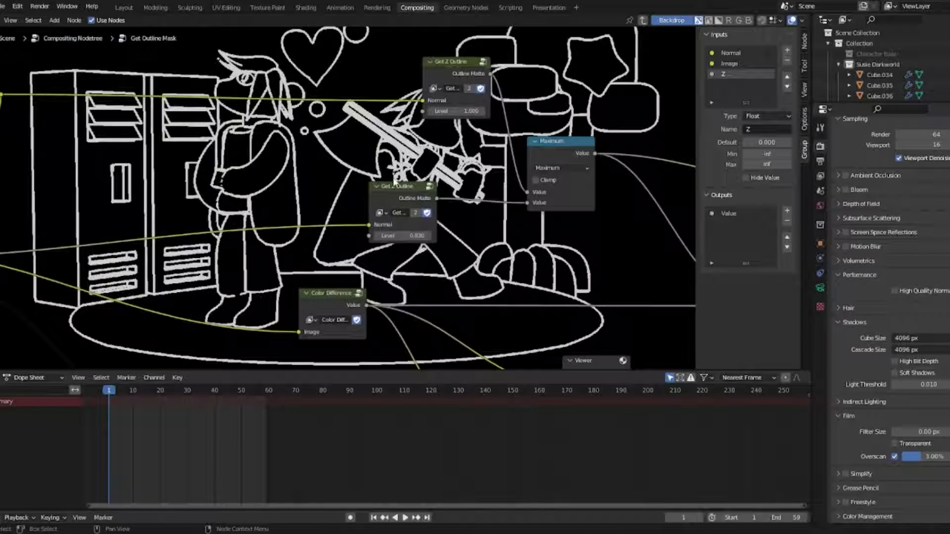
pyautogui.moveTo(450, 194); pyautogui.dragTo(220, 217, button='middle')
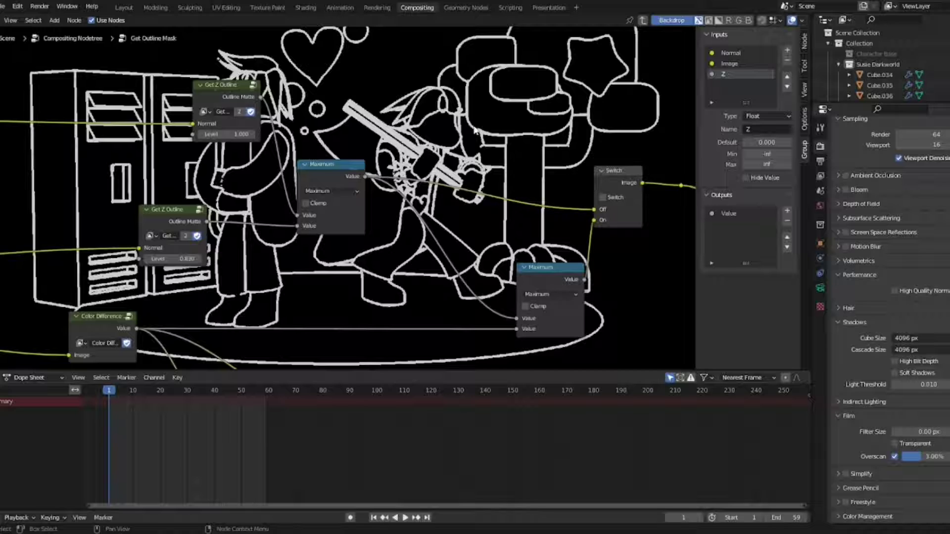
pyautogui.press('Tab')
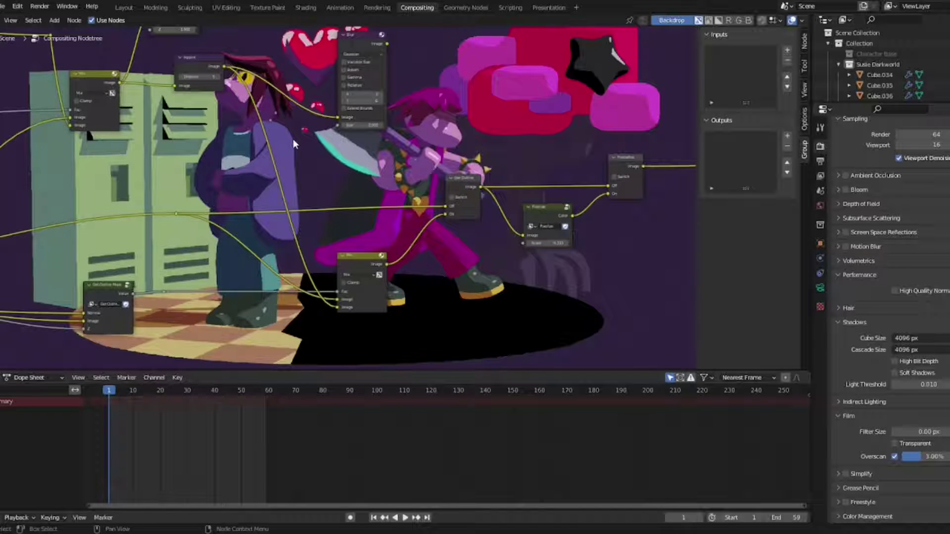
# Frame all the compositing nodes and shift the node tree down over the render.
pyautogui.press('Home')
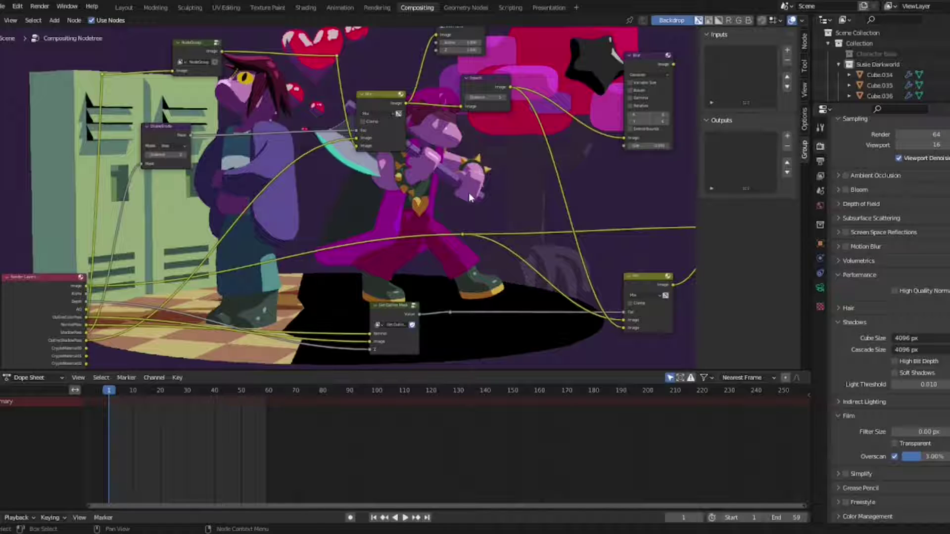
pyautogui.moveTo(468, 192); pyautogui.dragTo(463, 223, button='middle')
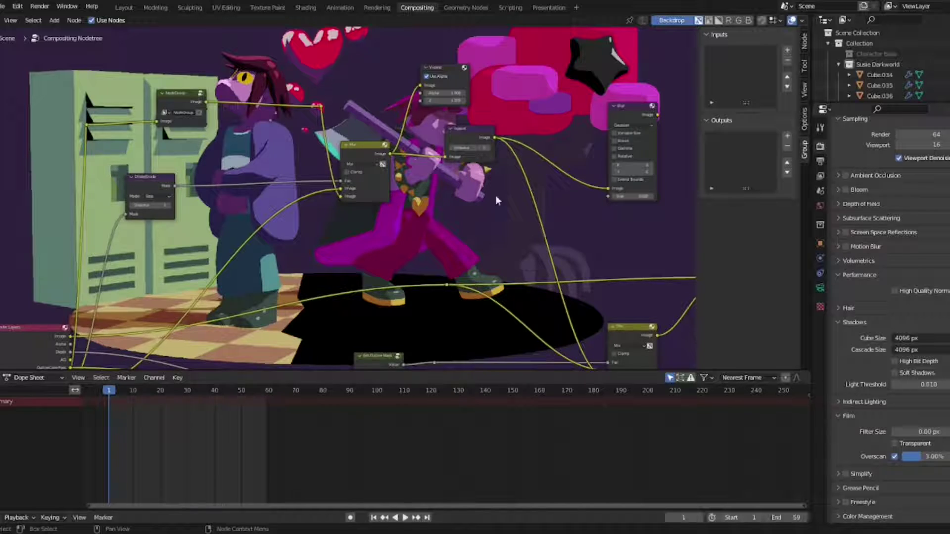
pyautogui.keyDown('ctrl'); pyautogui.scroll(-3, 494, 195); pyautogui.keyUp('ctrl')
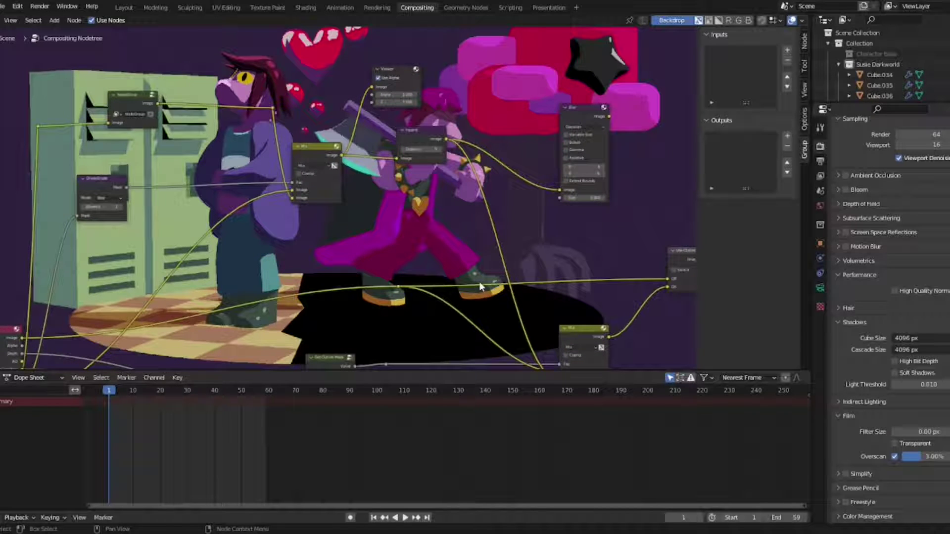
pyautogui.scroll(-3, 466, 233)
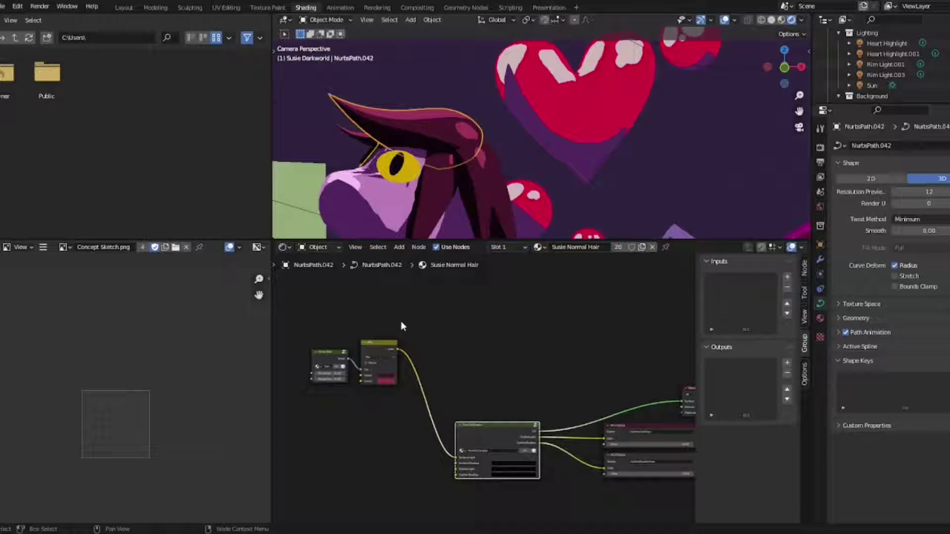
pyautogui.scroll(3, 426, 336)
pyautogui.moveTo(429, 338); pyautogui.dragTo(472, 384, button='middle')
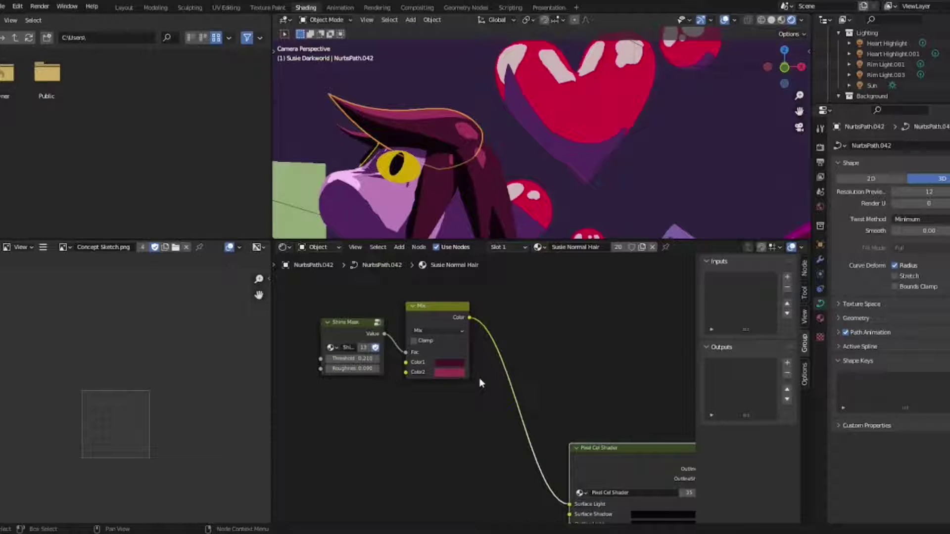
pyautogui.moveTo(471, 334); pyautogui.dragTo(426, 280, button='middle')
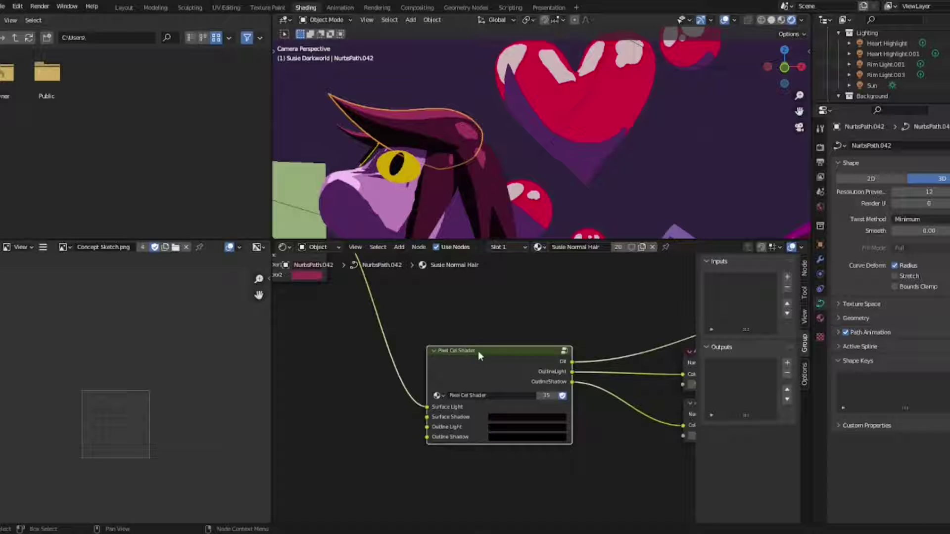
pyautogui.moveTo(478, 351); pyautogui.dragTo(499, 433, button='middle')
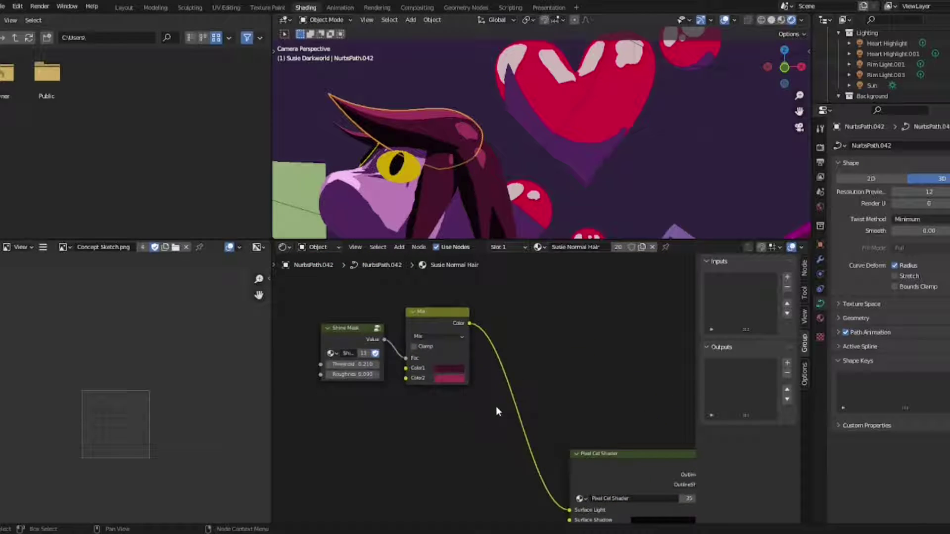
pyautogui.click(337, 331)
pyautogui.press('`')
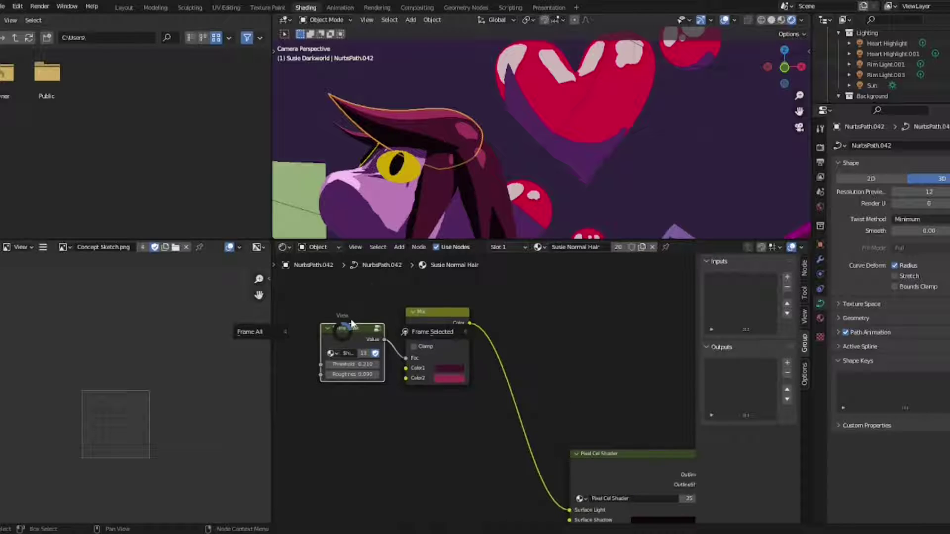
pyautogui.press('Tab')
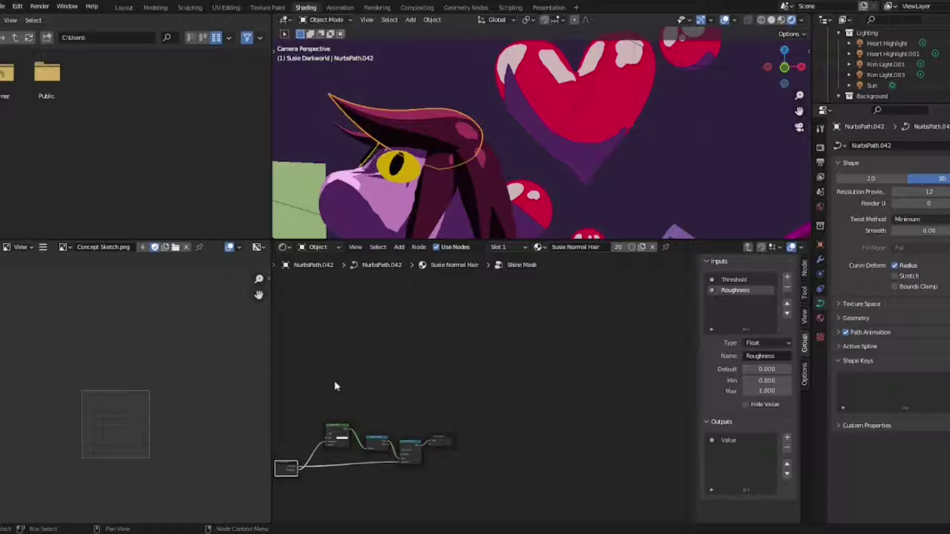
pyautogui.press('Home')
pyautogui.click(411, 323)
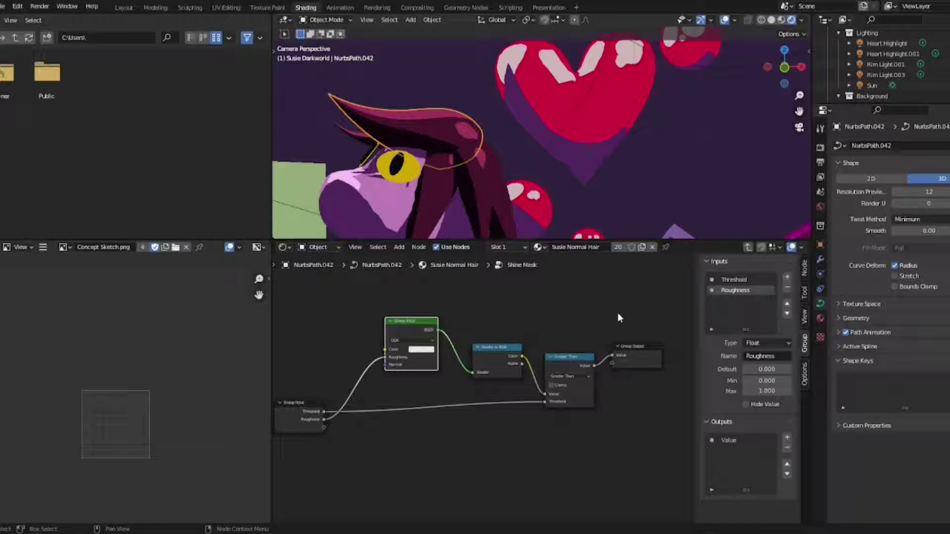
pyautogui.press('Tab')
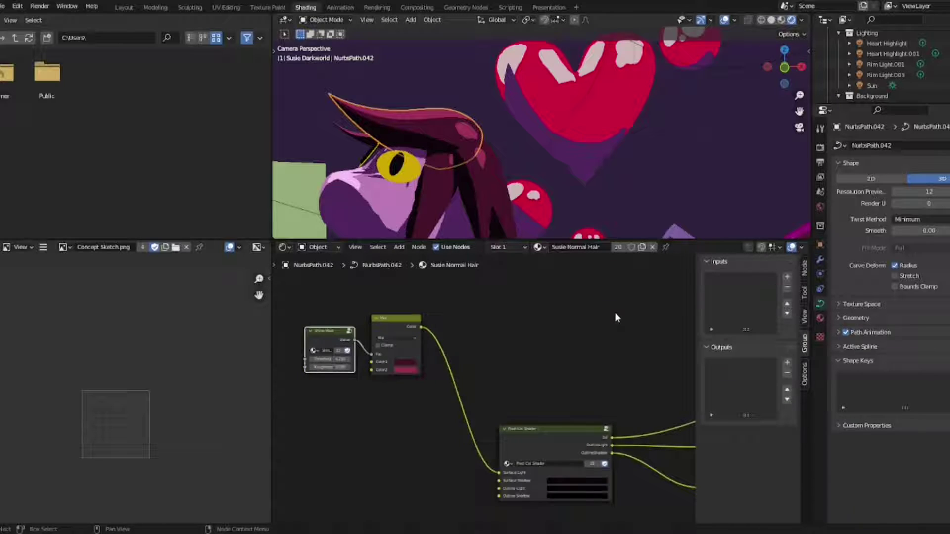
pyautogui.moveTo(336, 399); pyautogui.dragTo(485, 439, button='middle')
pyautogui.scroll(1, 479, 388)
pyautogui.click(557, 342)
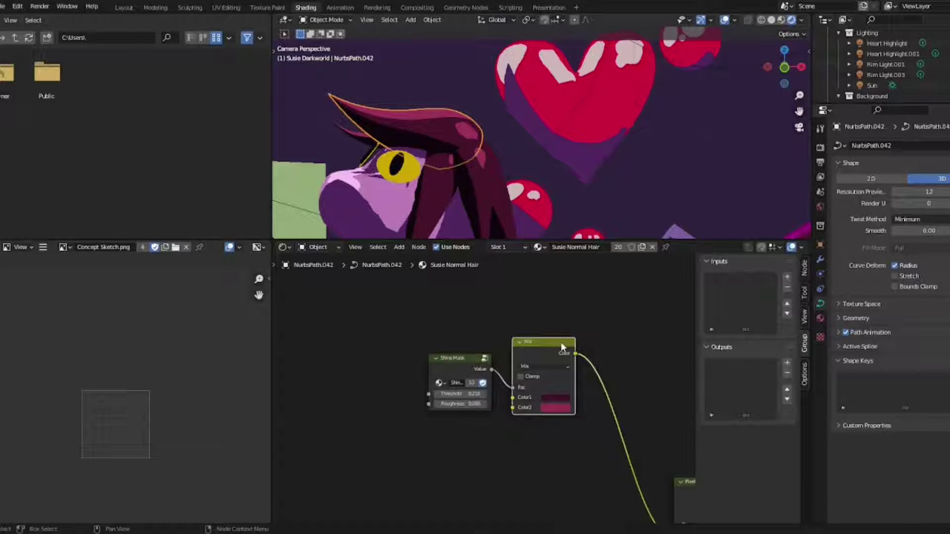
pyautogui.moveTo(613, 363); pyautogui.dragTo(430, 251, button='middle')
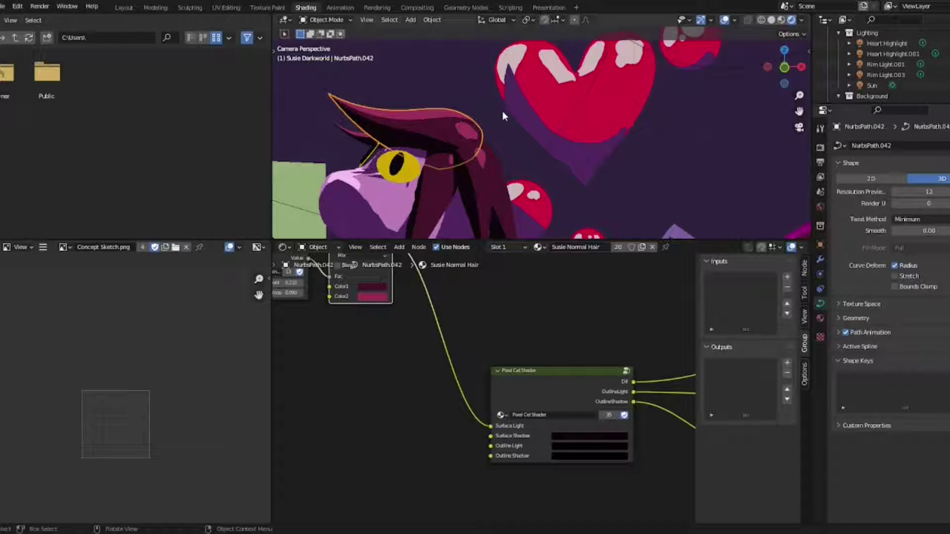
# Return the viewport to camera view, reframe it, and deselect the hair object.
pyautogui.moveTo(503, 111); pyautogui.dragTo(566, 183, button='middle')
pyautogui.scroll(5, 545, 155)
pyautogui.press('KP_0')
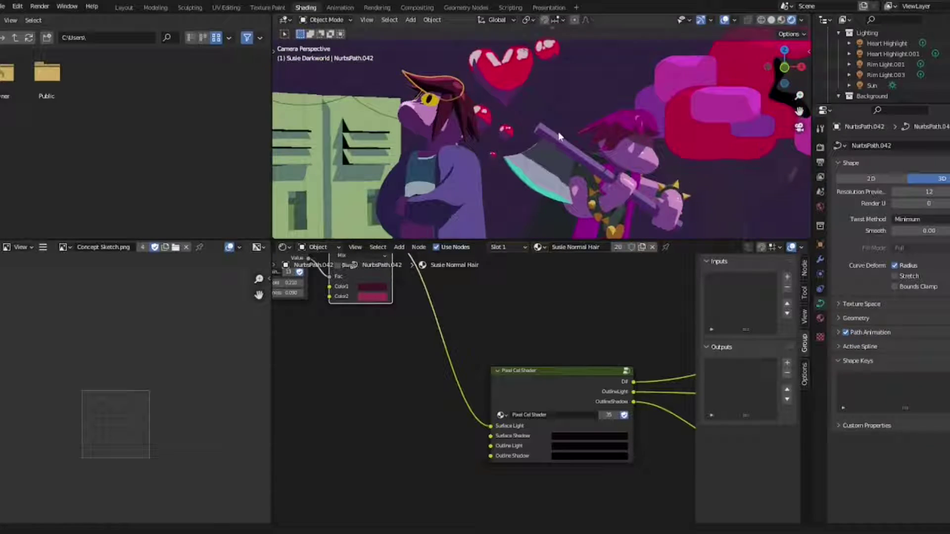
pyautogui.moveTo(559, 131); pyautogui.dragTo(551, 146, button='middle')
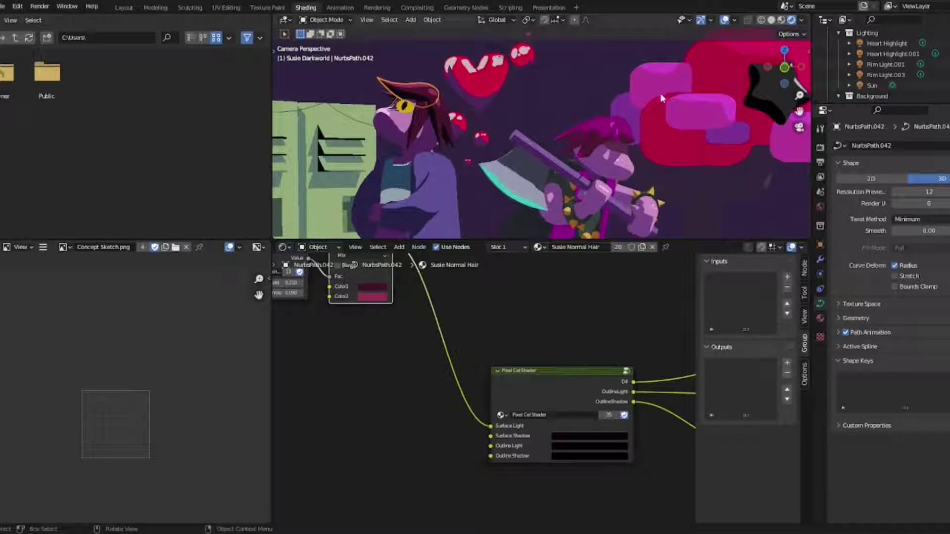
pyautogui.click(556, 108)
pyautogui.scroll(-3, 555, 109)
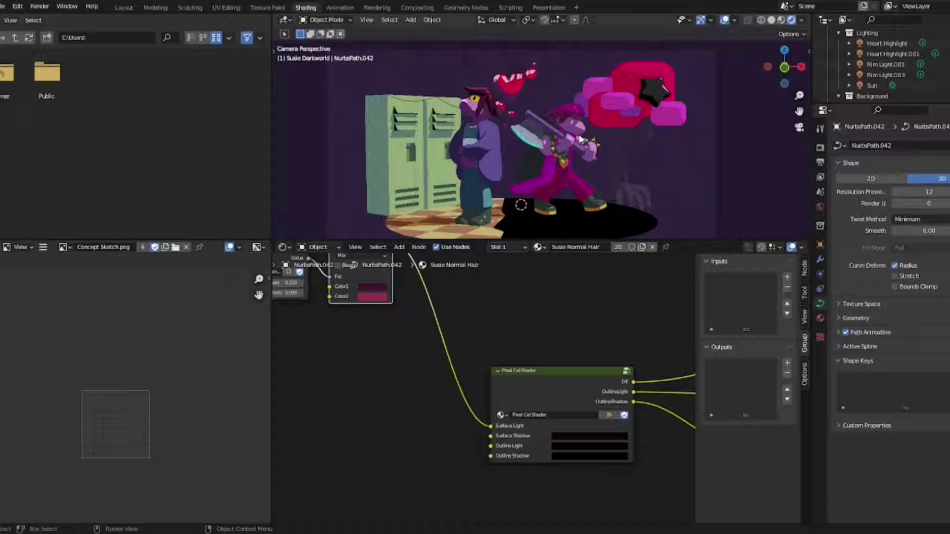